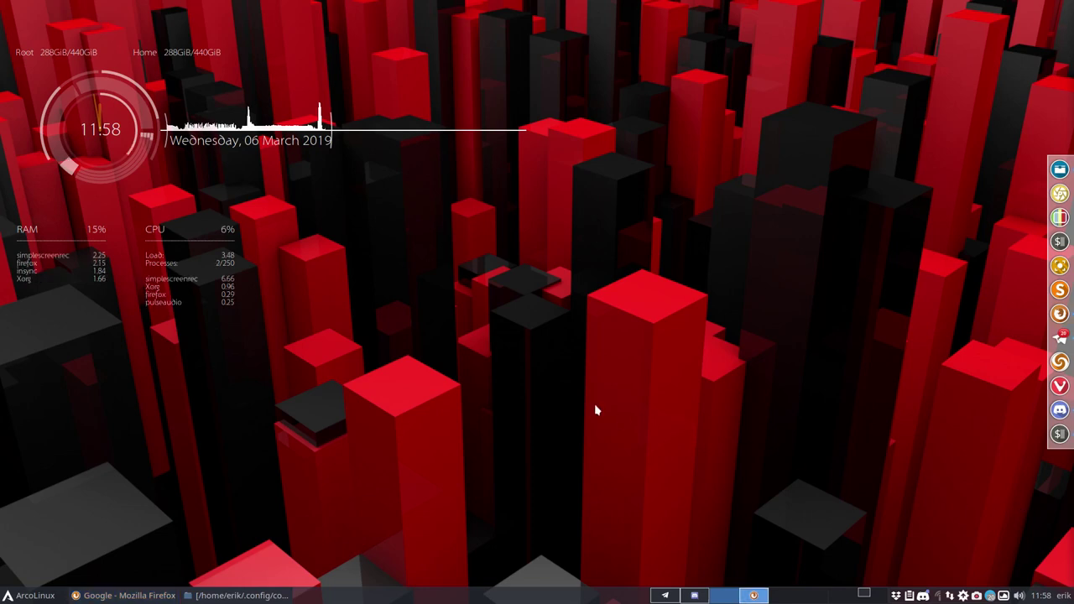
# Step: Bring the Thunar window showing the .config/conky folder back to the front
pyautogui.hotkey('ctrl', 'alt', 't')
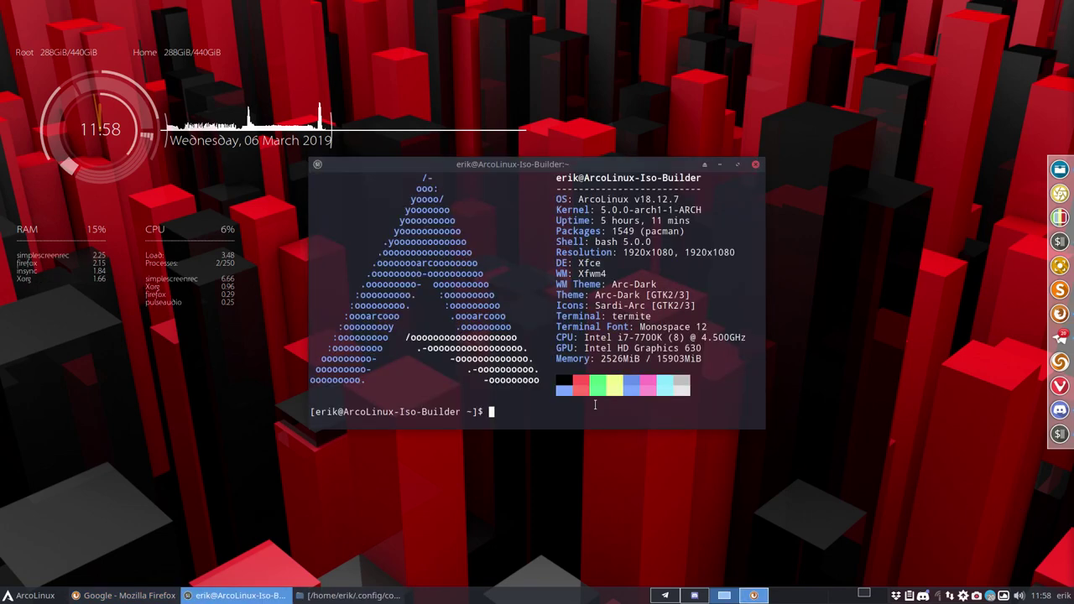
pyautogui.click(754, 165)
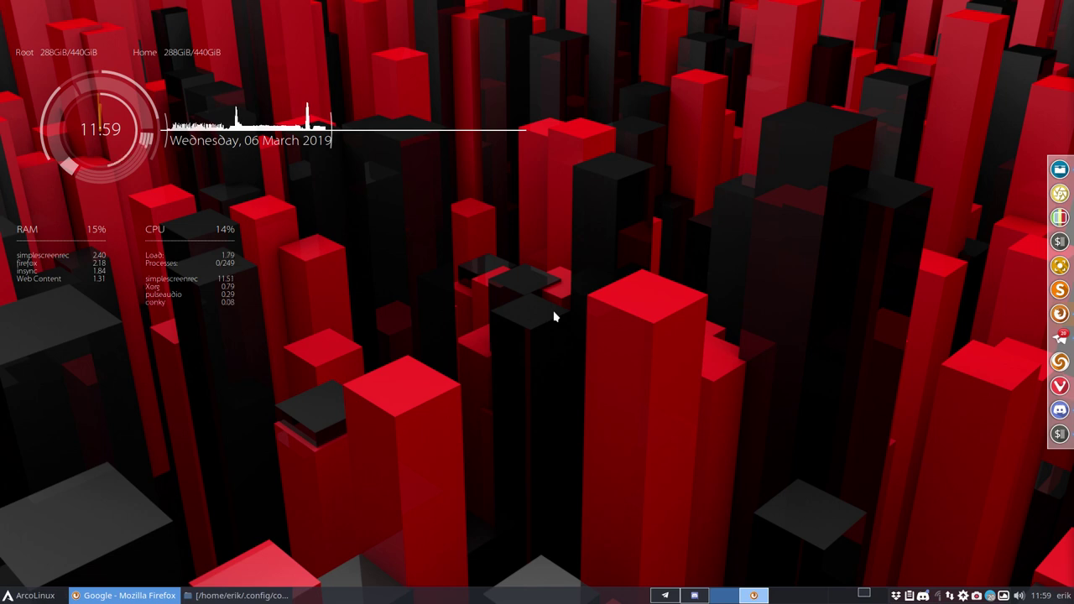
pyautogui.click(525, 253)
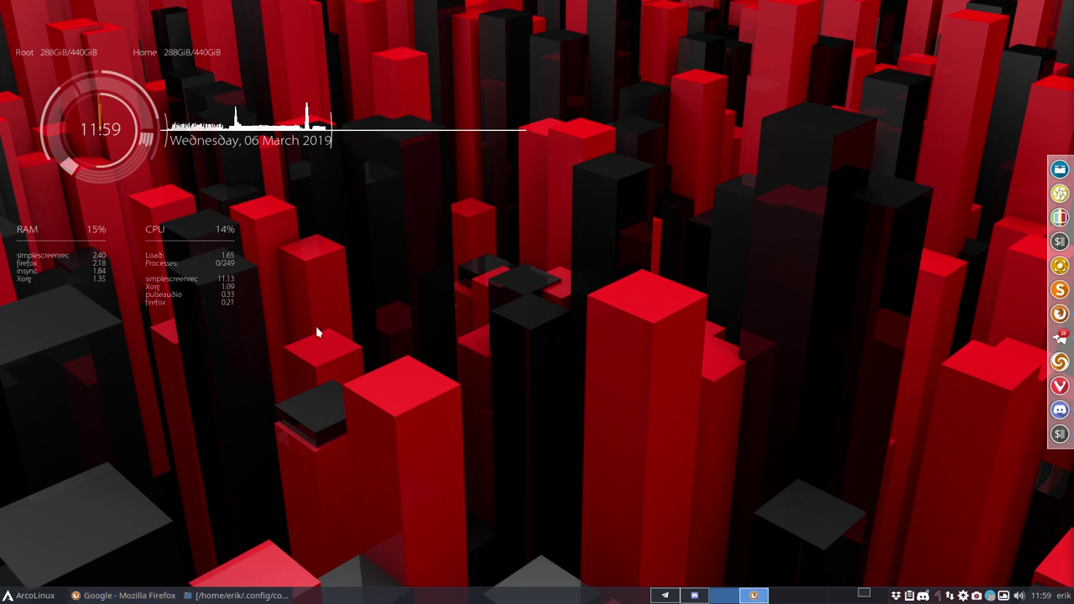
pyautogui.click(217, 596)
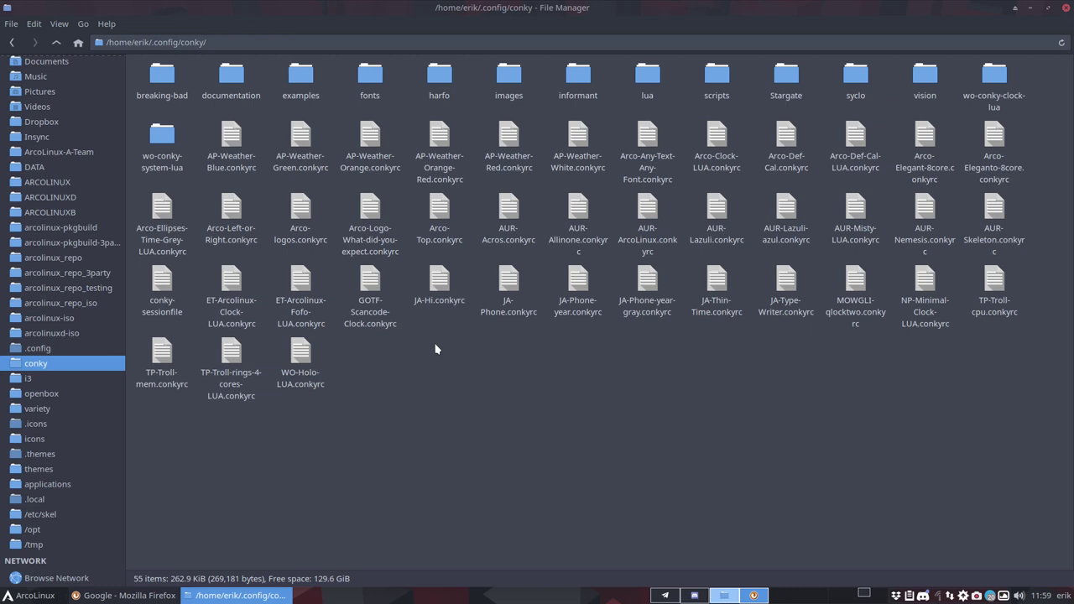
# Step: Select JA-Phone.conkyrc and TP-Troll-cpu.conkyrc together
pyautogui.click(29, 595)
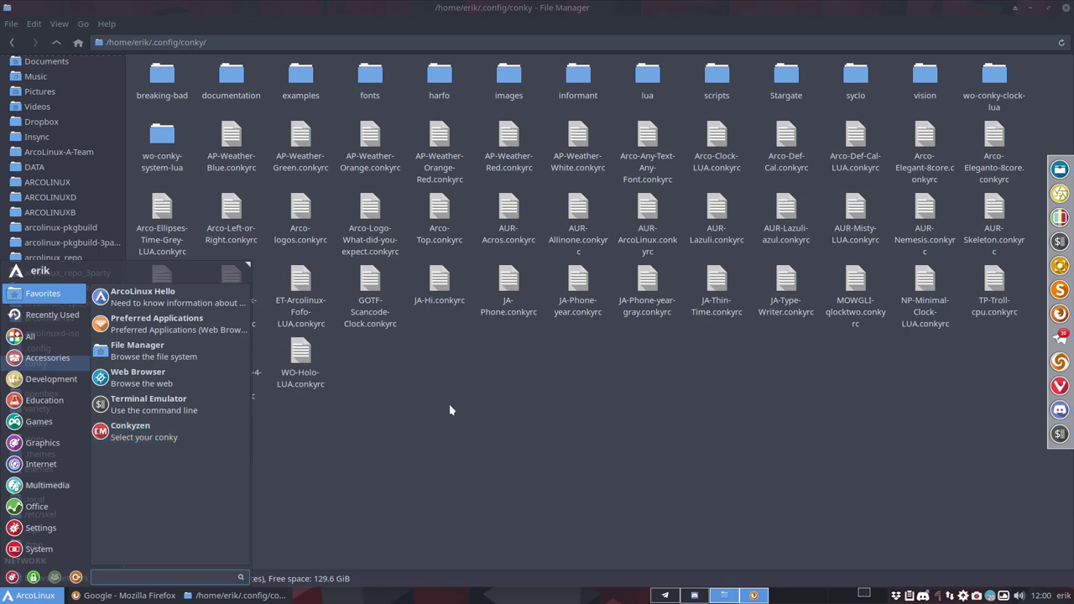
pyautogui.click(475, 402)
pyautogui.click(508, 285)
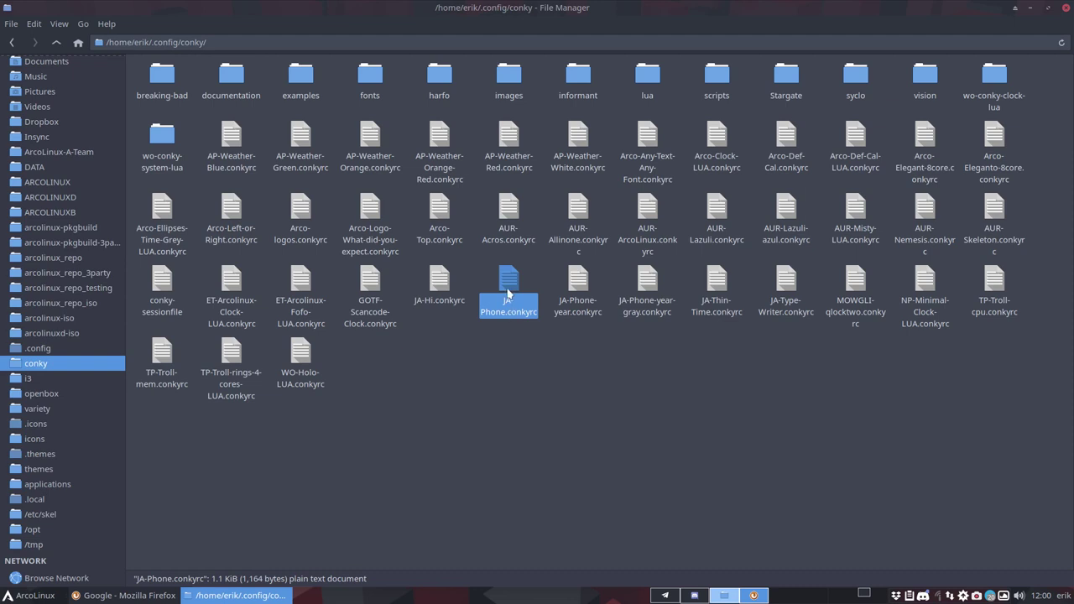
pyautogui.keyDown('ctrl'); pyautogui.click(995, 284); pyautogui.keyUp('ctrl')
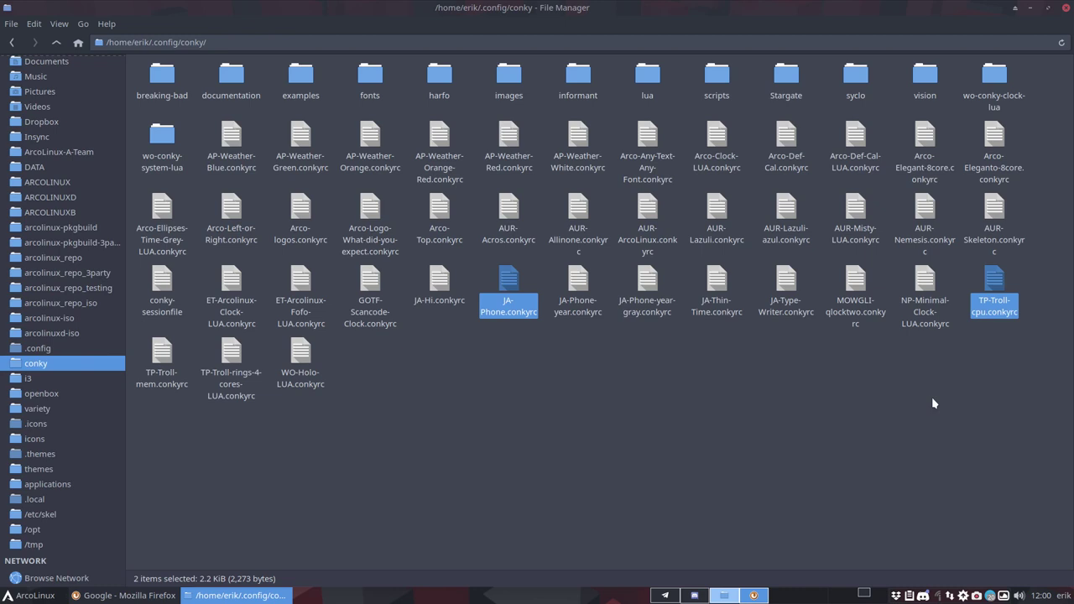
# Step: Compare JA-Phone.conkyrc with TP-Troll-cpu.conkyrc in Meld
pyautogui.rightClick(508, 281)
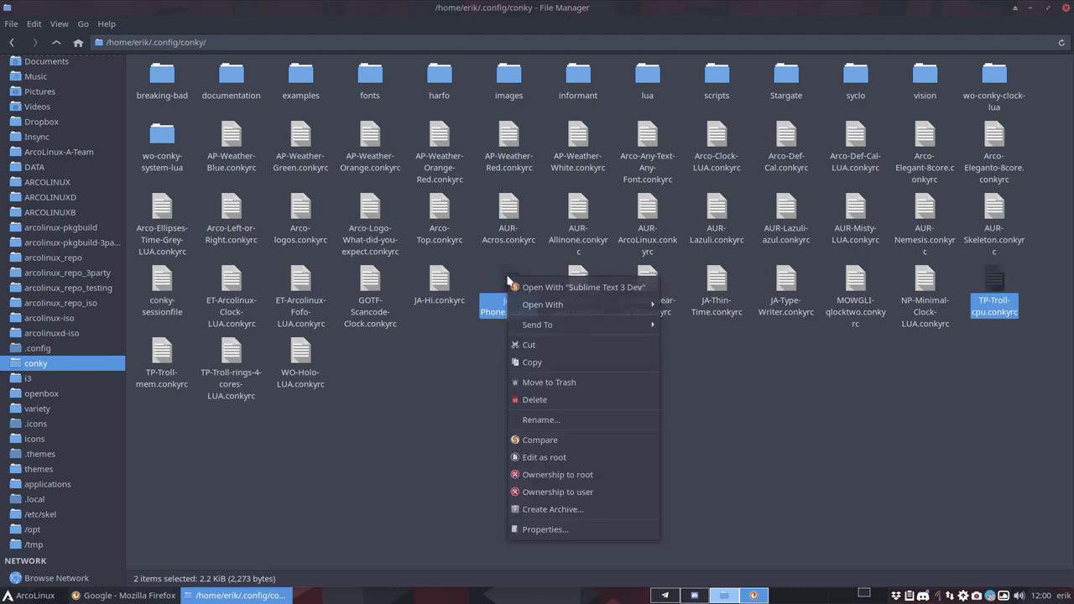
pyautogui.click(555, 440)
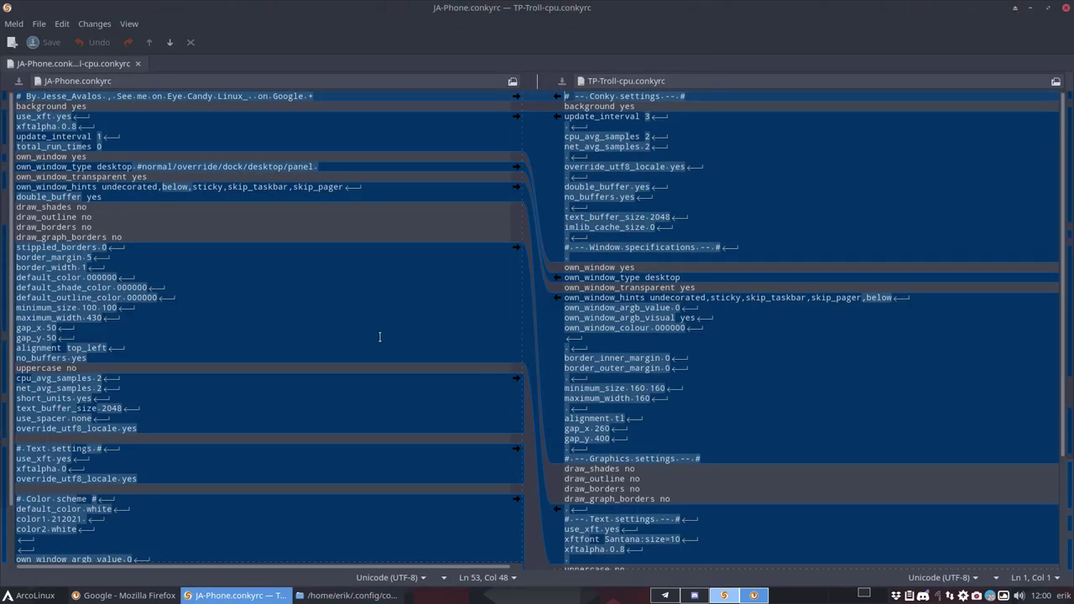
pyautogui.scroll(-5, 379, 336)
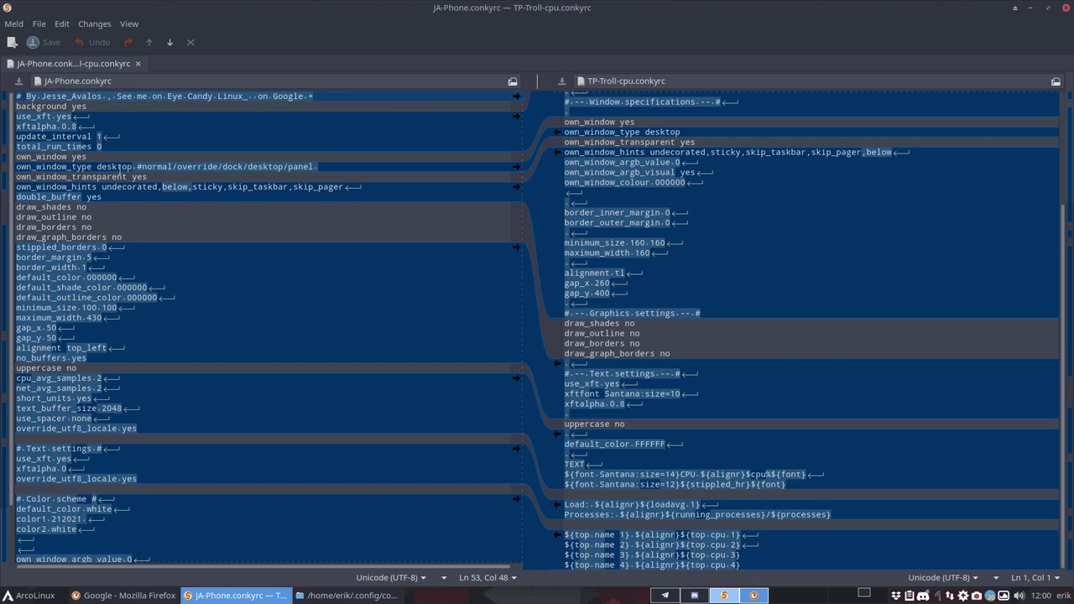
# Step: Highlight JA-Phone's own_window_type line and its dock/desktop/panel options
pyautogui.click(96, 166)
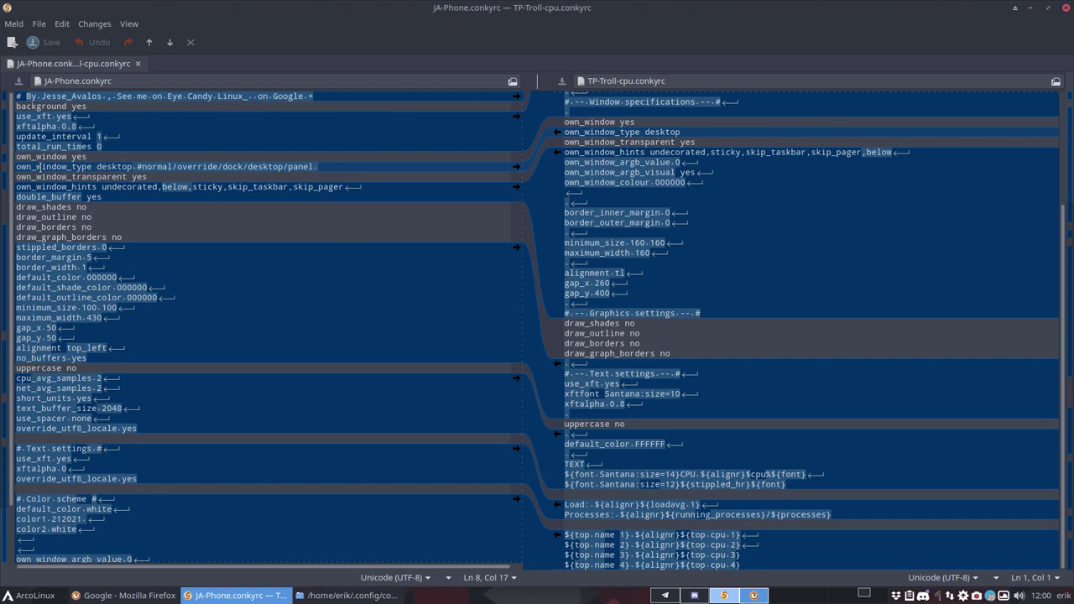
pyautogui.click(140, 166)
pyautogui.moveTo(140, 166); pyautogui.dragTo(335, 163)
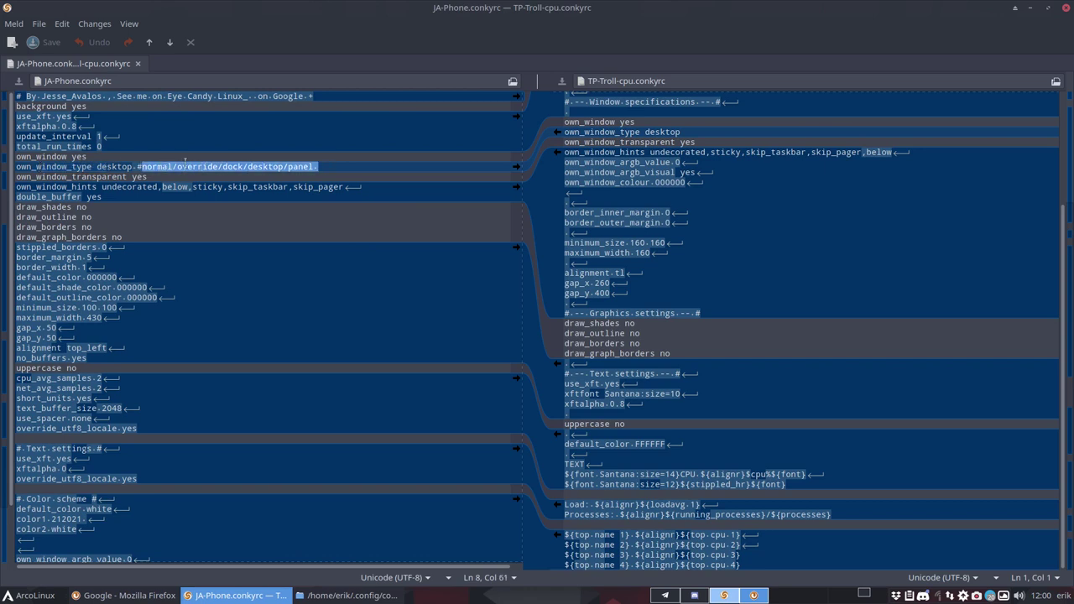
pyautogui.press('Right')
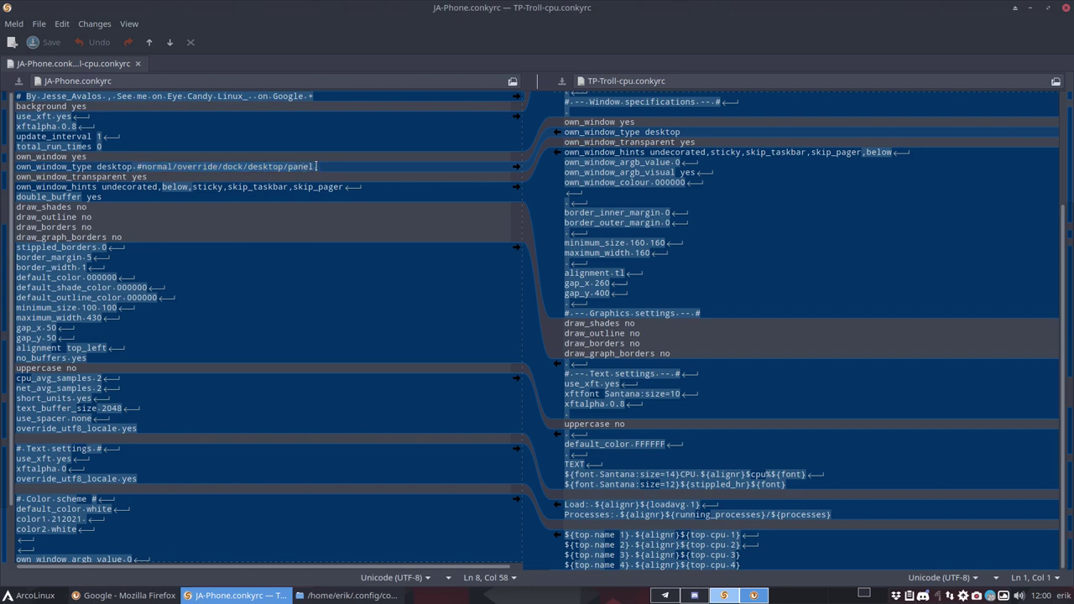
pyautogui.click(112, 167)
pyautogui.moveTo(222, 166); pyautogui.dragTo(317, 166)
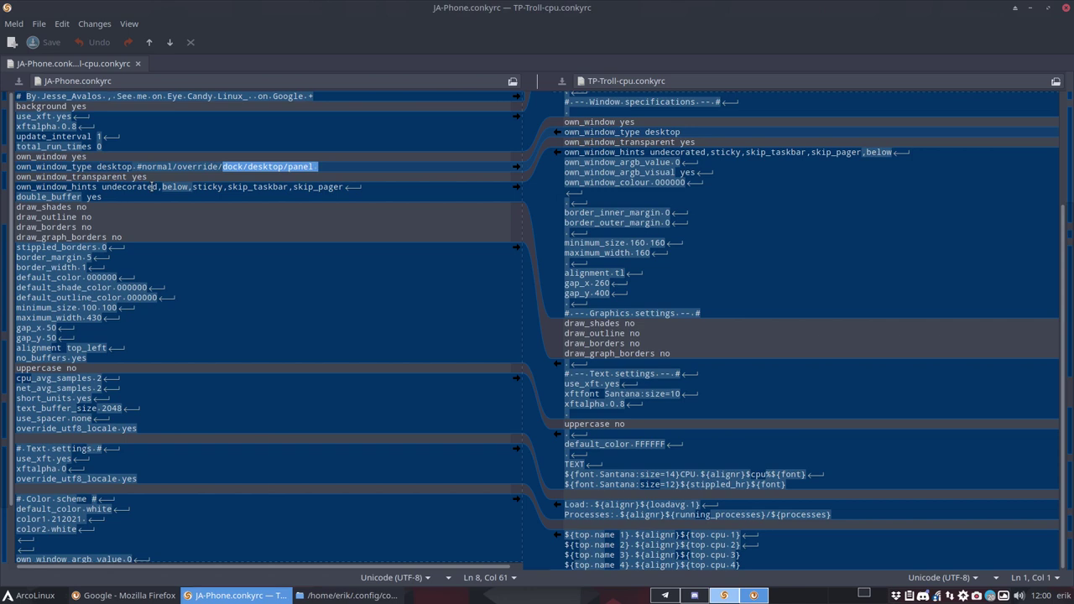
# Step: Highlight the own_window_colour and argb visual lines in both configs
pyautogui.click(157, 187)
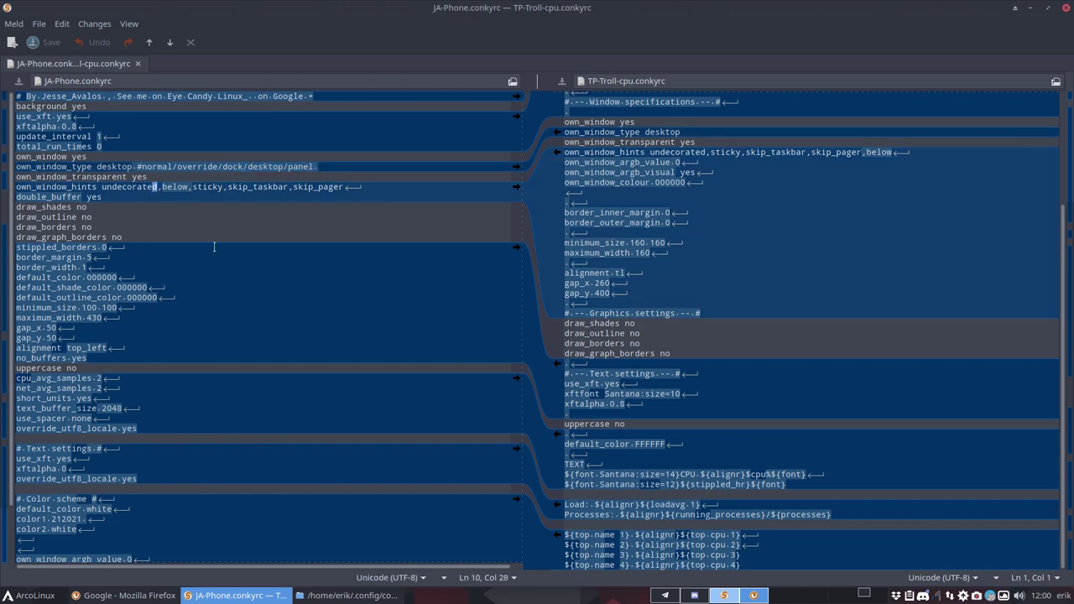
pyautogui.click(670, 187)
pyautogui.scroll(-2, 80, 277)
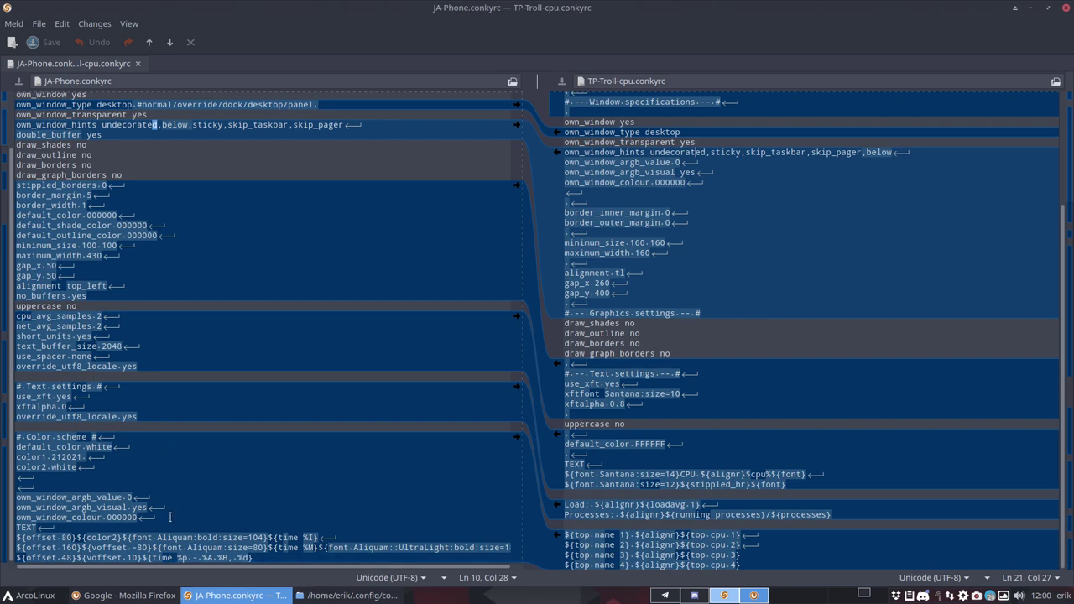
pyautogui.moveTo(168, 517); pyautogui.dragTo(22, 485)
pyautogui.moveTo(685, 183); pyautogui.dragTo(564, 162)
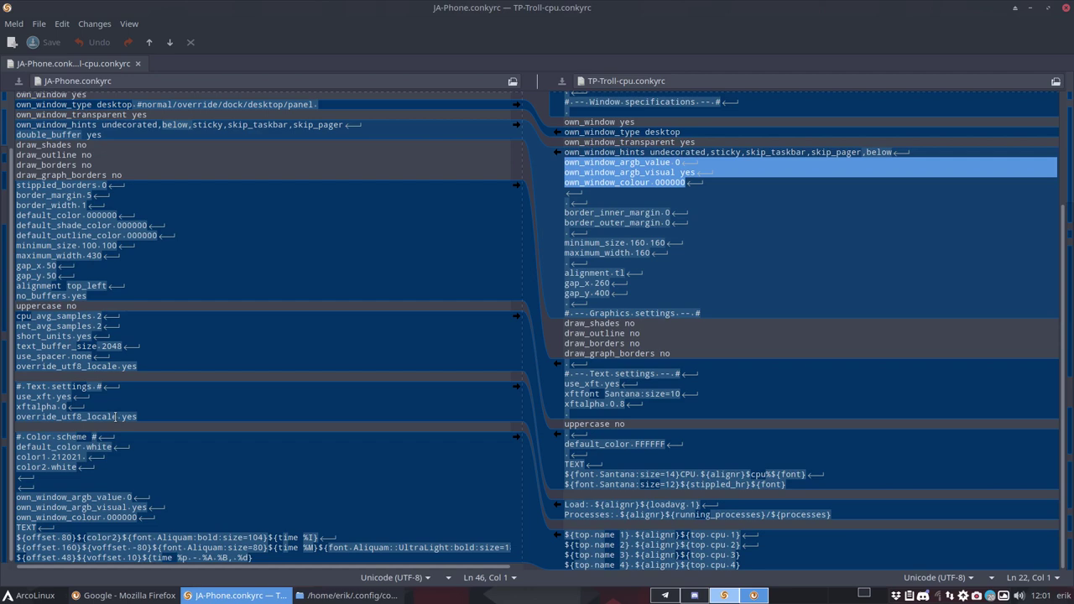
# Step: Unmaximize Meld, minimize the file manager, and move the comparison to the top right
pyautogui.click(1032, 8)
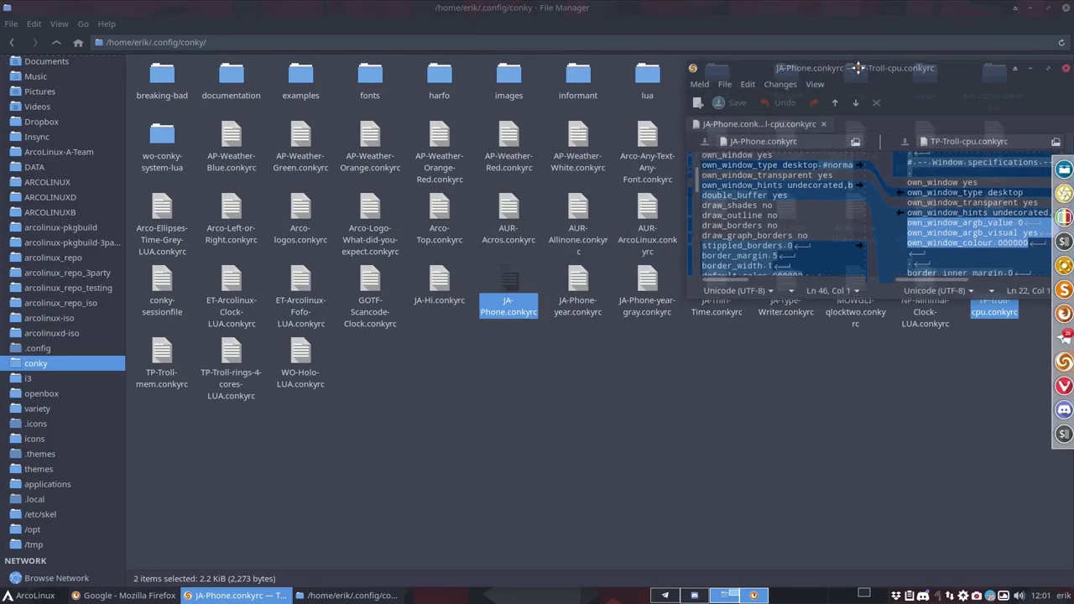
pyautogui.click(1023, 6)
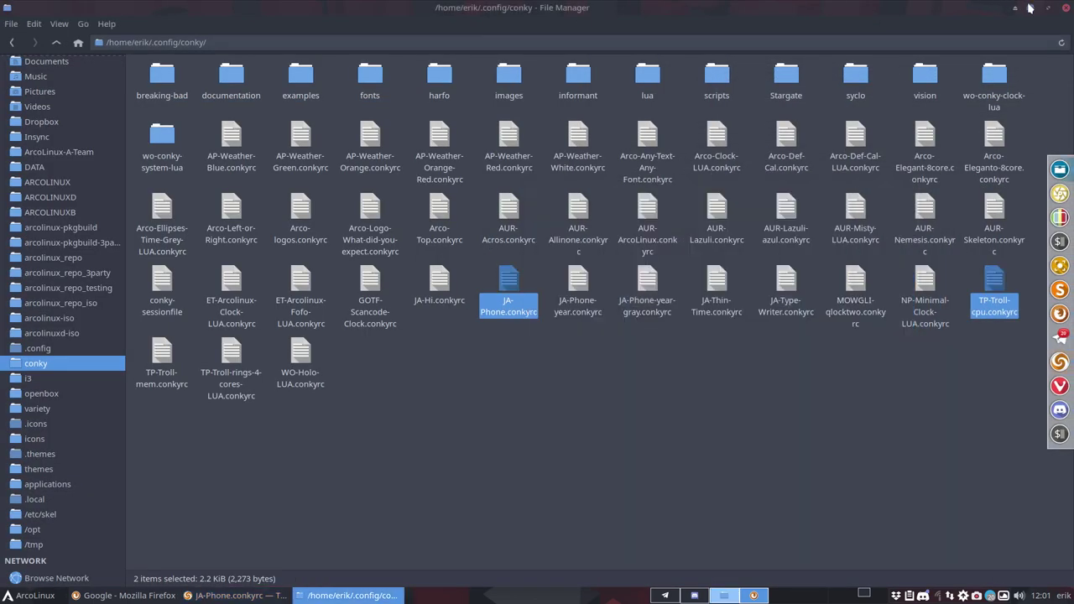
pyautogui.moveTo(674, 195); pyautogui.dragTo(812, 26)
pyautogui.click(436, 342)
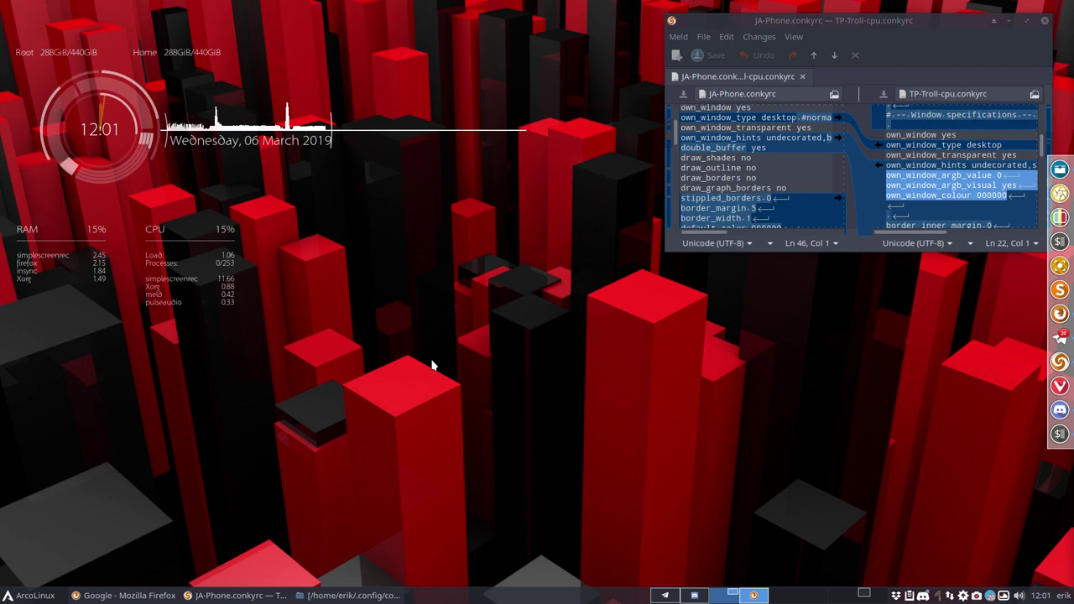
# Step: Run conky -c ~/.config/conky/TP-Troll- in a terminal, then close it and reposition Meld
pyautogui.hotkey('ctrl', 'alt', 't')
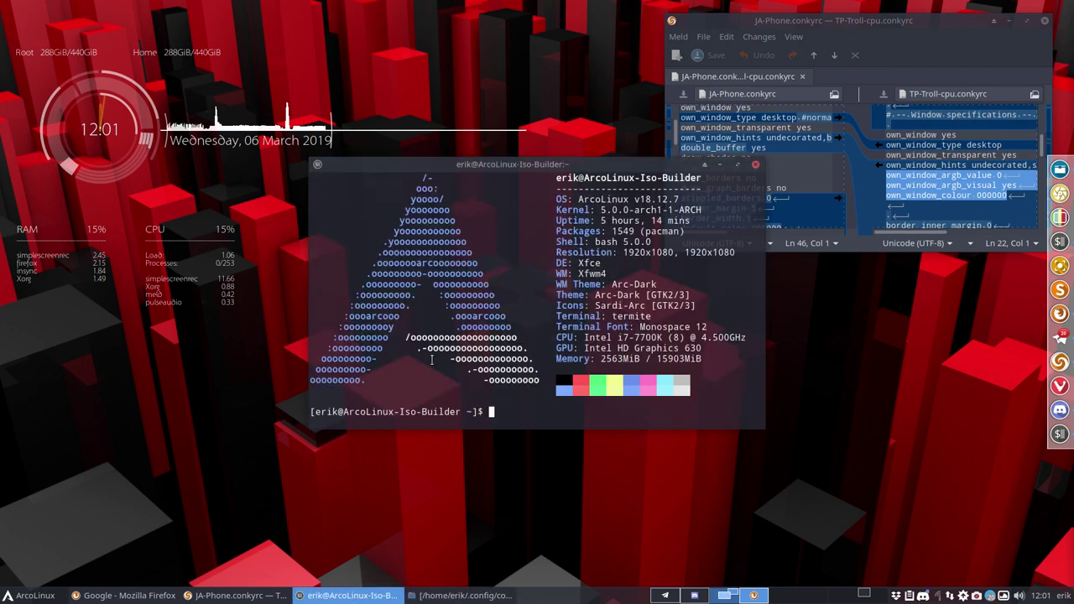
pyautogui.write('conky ')
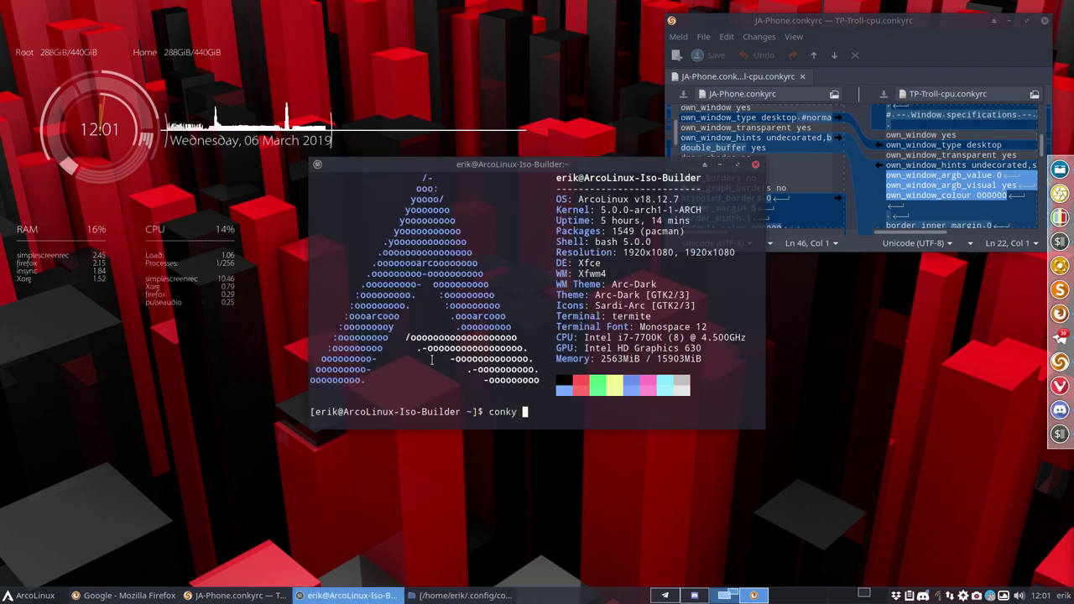
pyautogui.write('-c -')
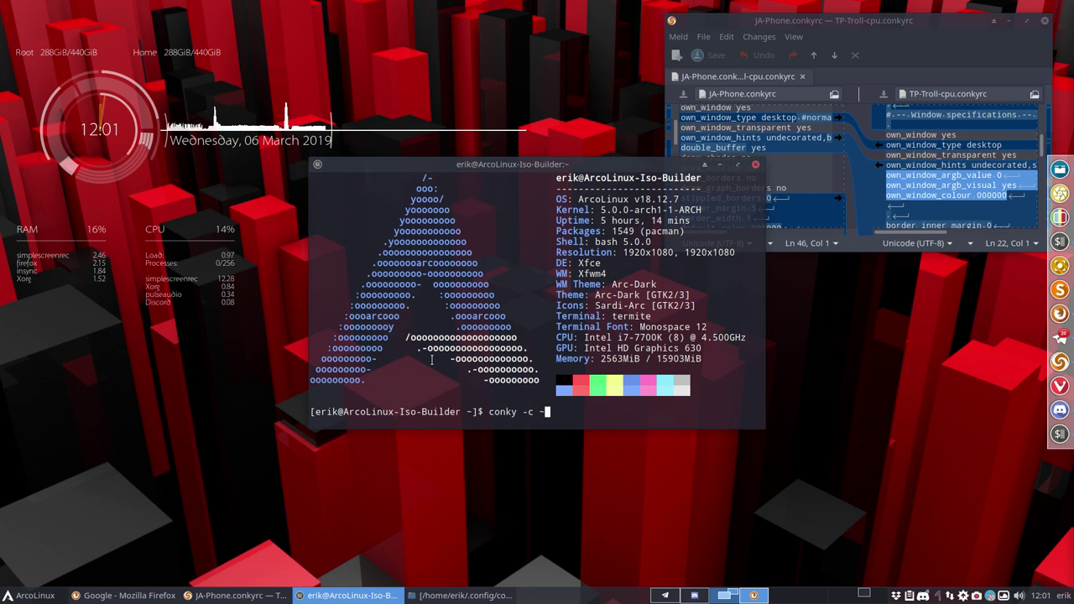
pyautogui.write('/.config/conkyk')
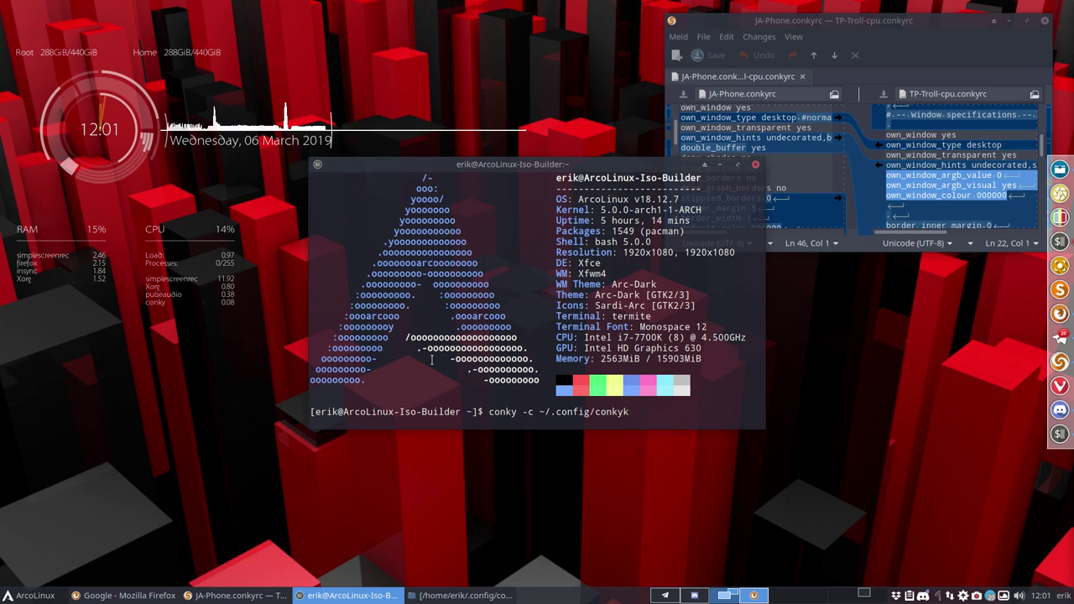
pyautogui.press('BackSpace')
pyautogui.write('/')
pyautogui.press('Tab')
pyautogui.press('Tab')
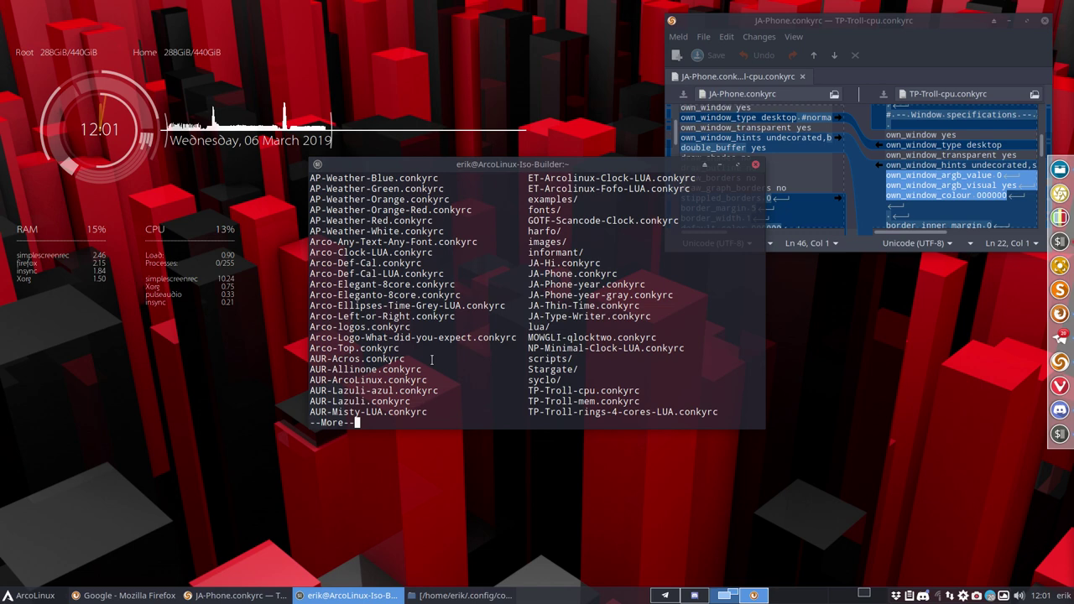
pyautogui.press('space')
pyautogui.write('TP')
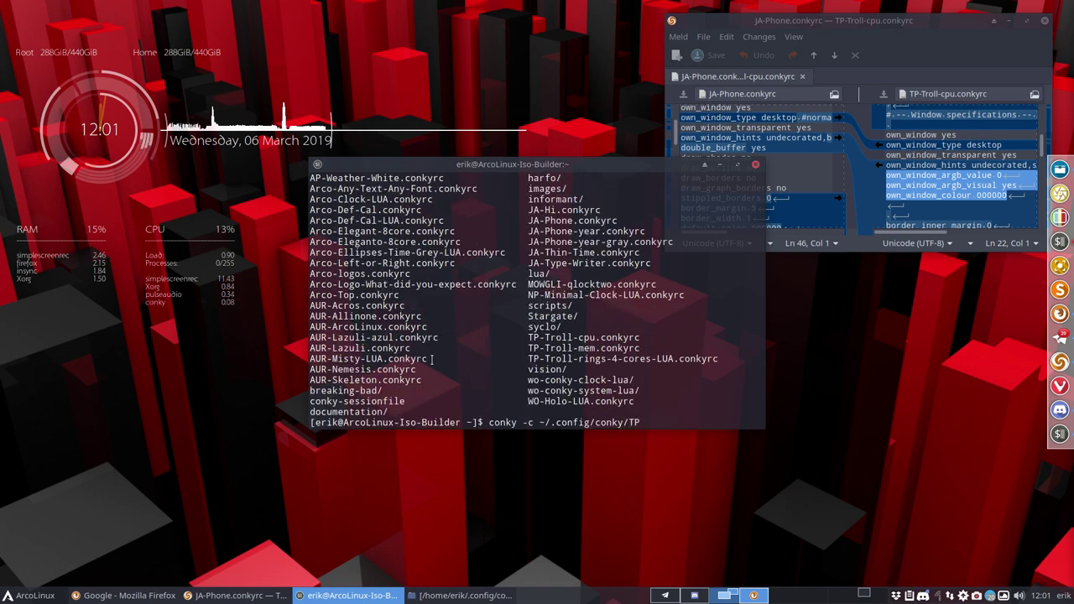
pyautogui.write('-Tr')
pyautogui.press('Tab')
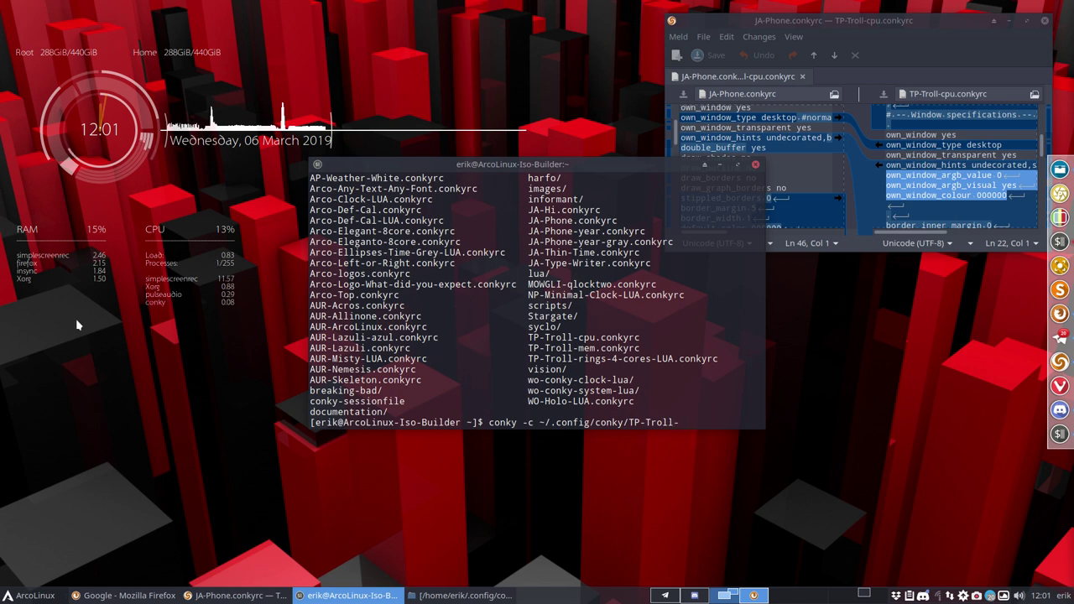
pyautogui.click(757, 165)
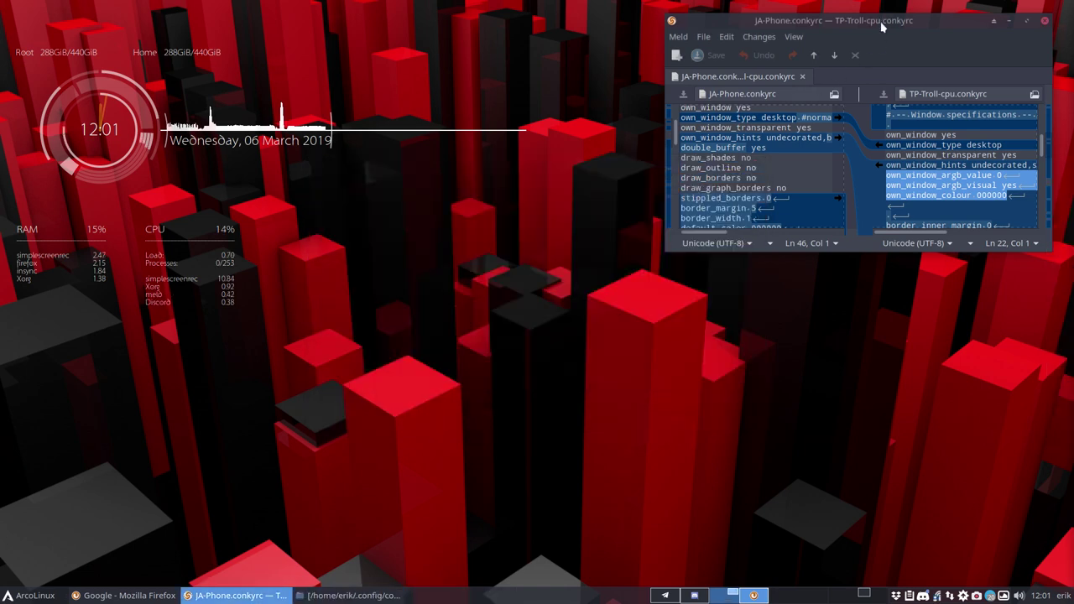
pyautogui.moveTo(882, 27); pyautogui.dragTo(777, 194)
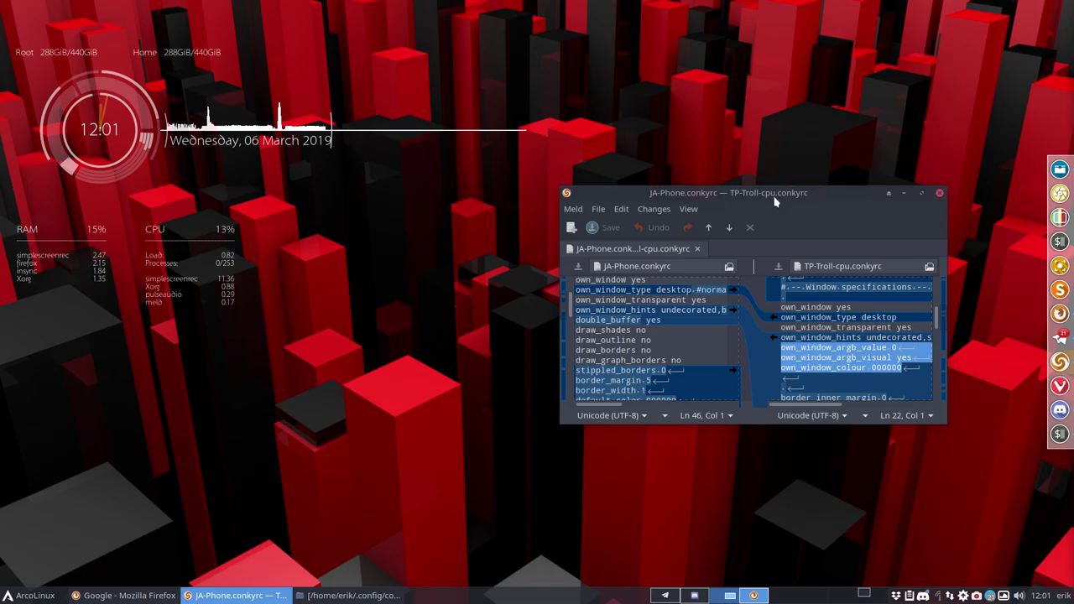
# Step: Bring Thunar forward, clear its selection, restore it to a smaller window, and move Meld up-right
pyautogui.click(348, 595)
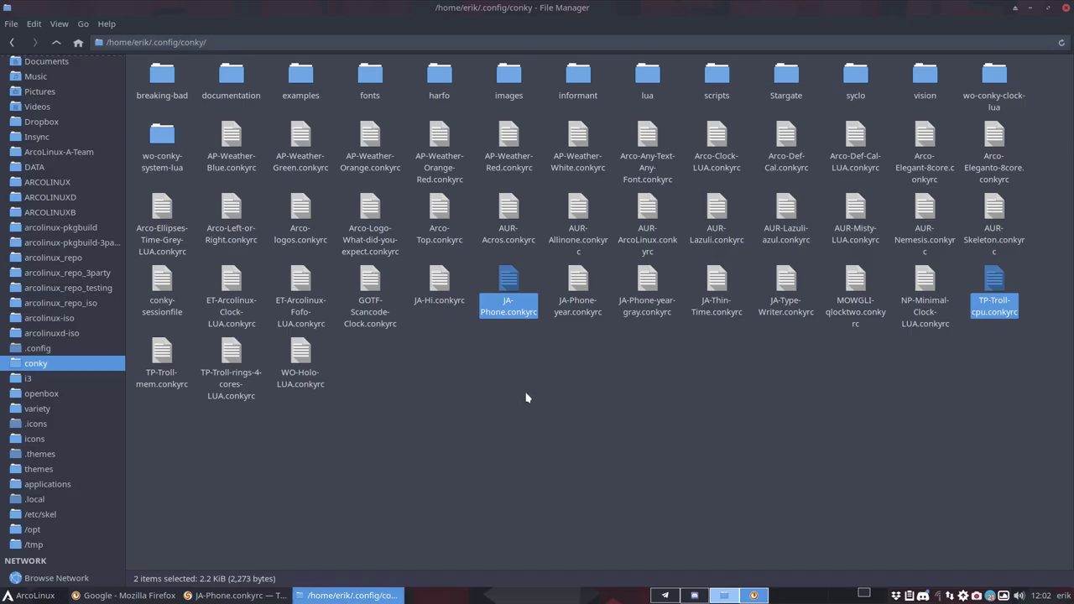
pyautogui.click(780, 335)
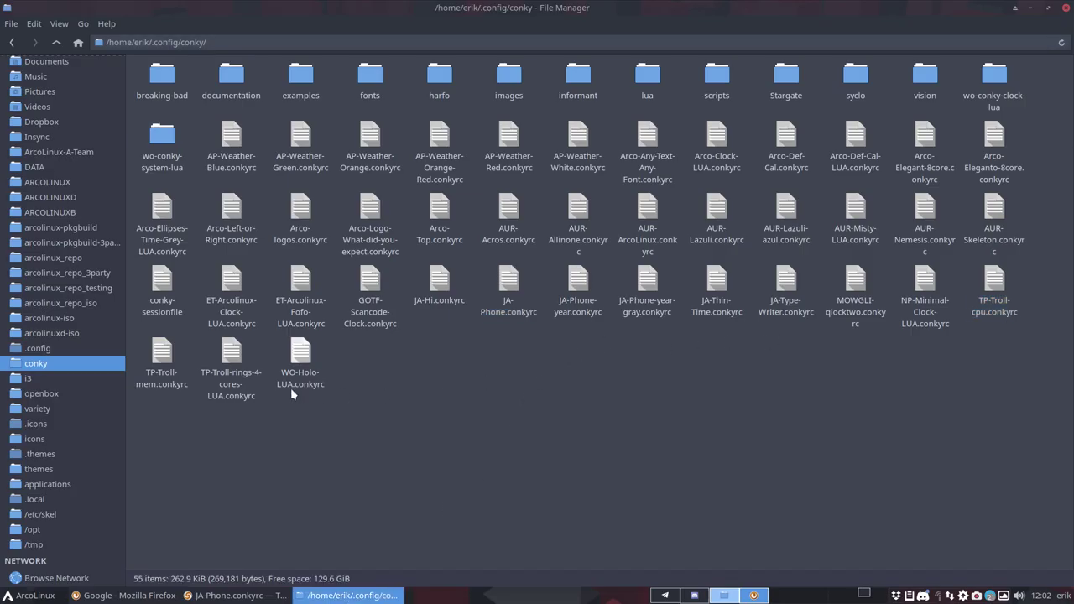
pyautogui.click(229, 357)
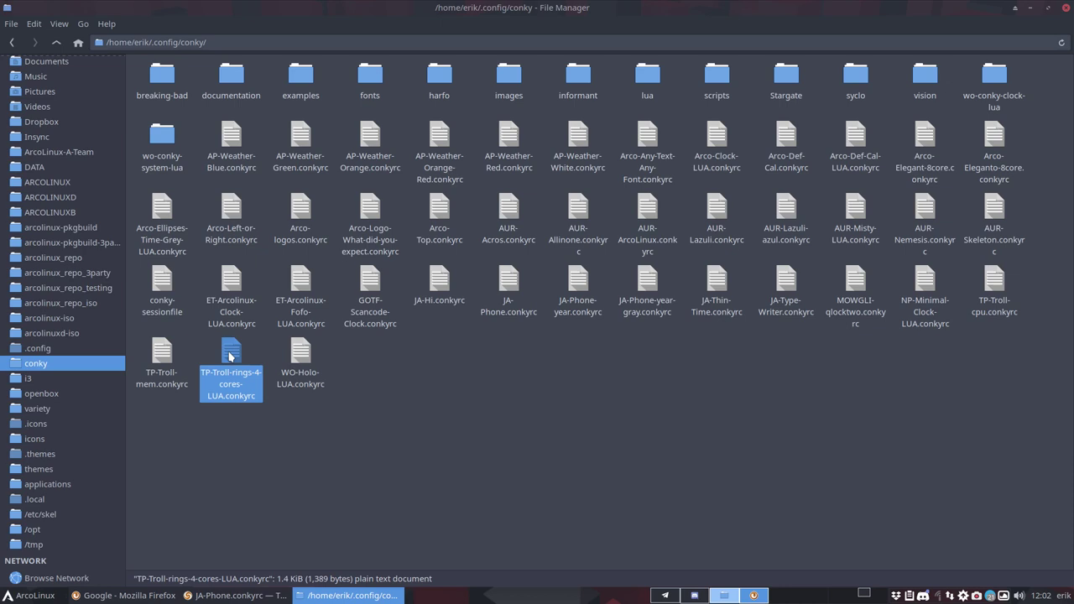
pyautogui.click(230, 426)
pyautogui.click(229, 365)
pyautogui.click(427, 366)
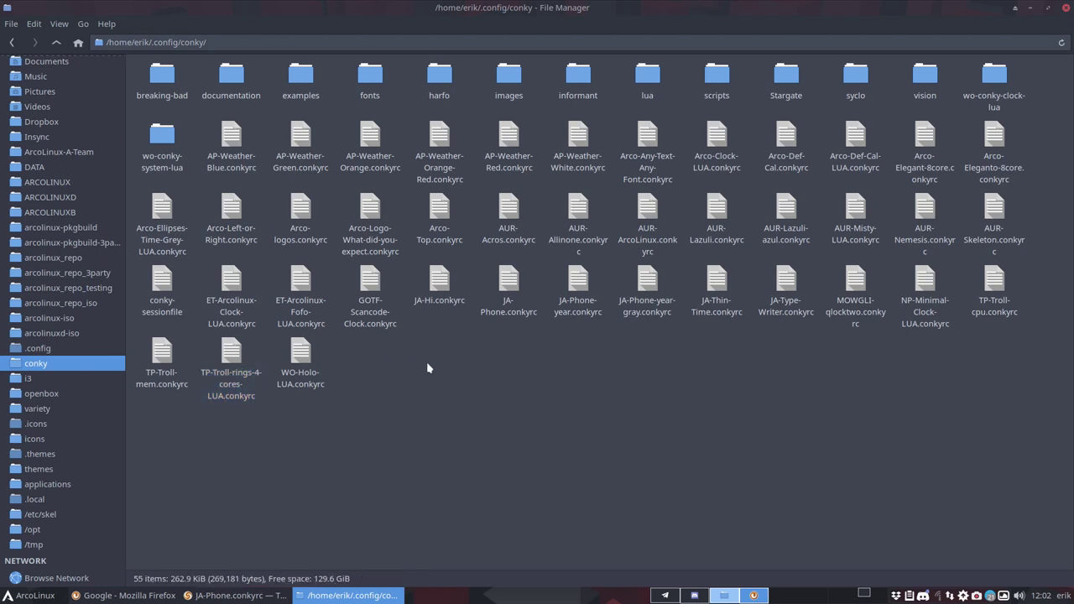
pyautogui.moveTo(532, 10); pyautogui.dragTo(552, 256)
pyautogui.moveTo(741, 193); pyautogui.dragTo(755, 143)
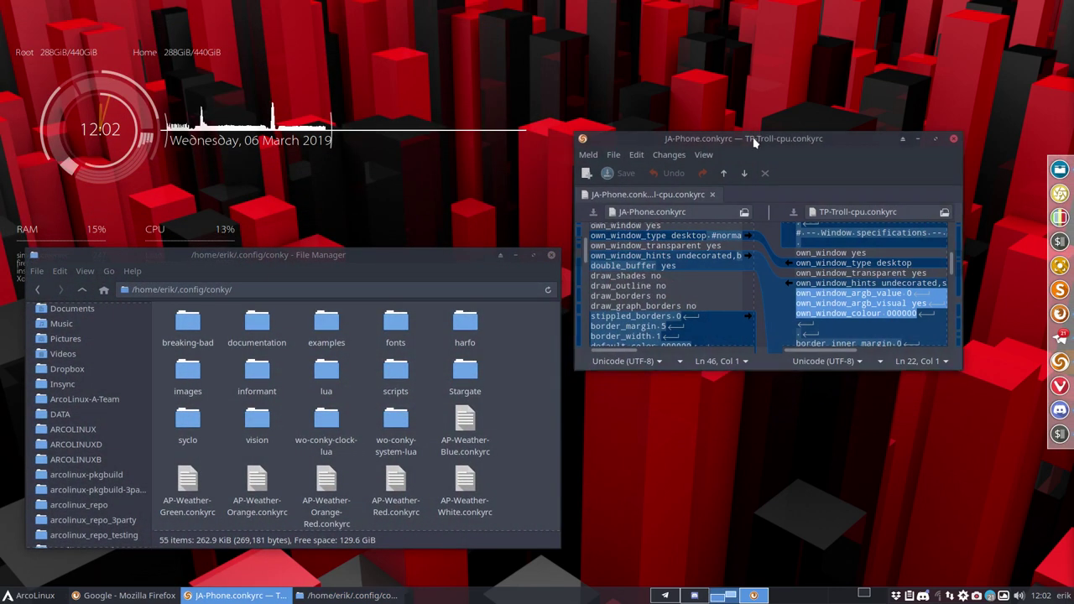
# Step: Review TP-Troll-cpu's own_window_colour 000000 line maximized, then close Meld and Thunar
pyautogui.doubleClick(756, 142)
pyautogui.click(695, 182)
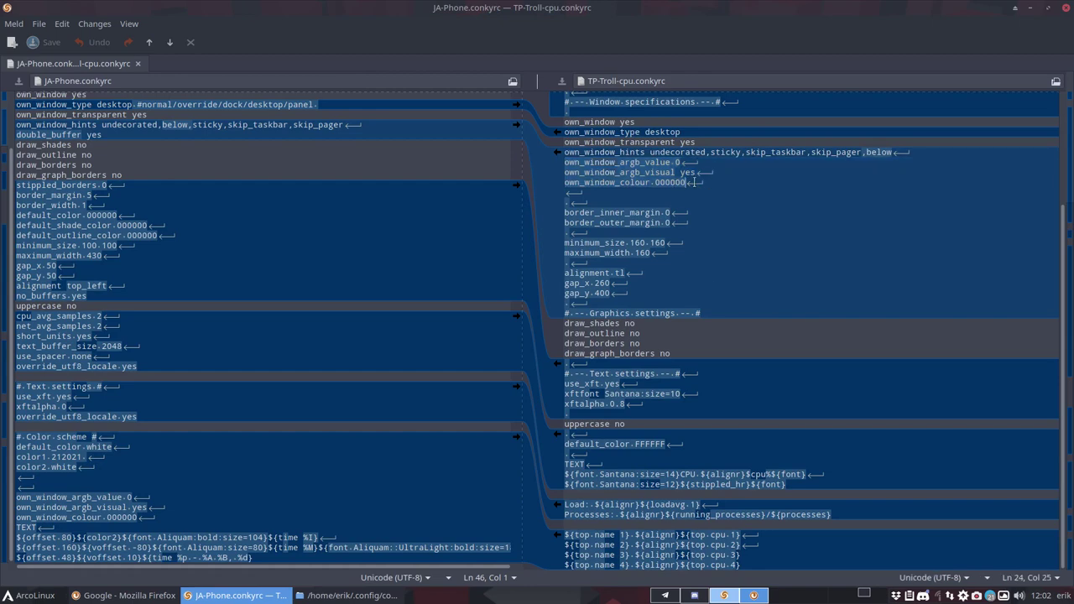
pyautogui.doubleClick(548, 10)
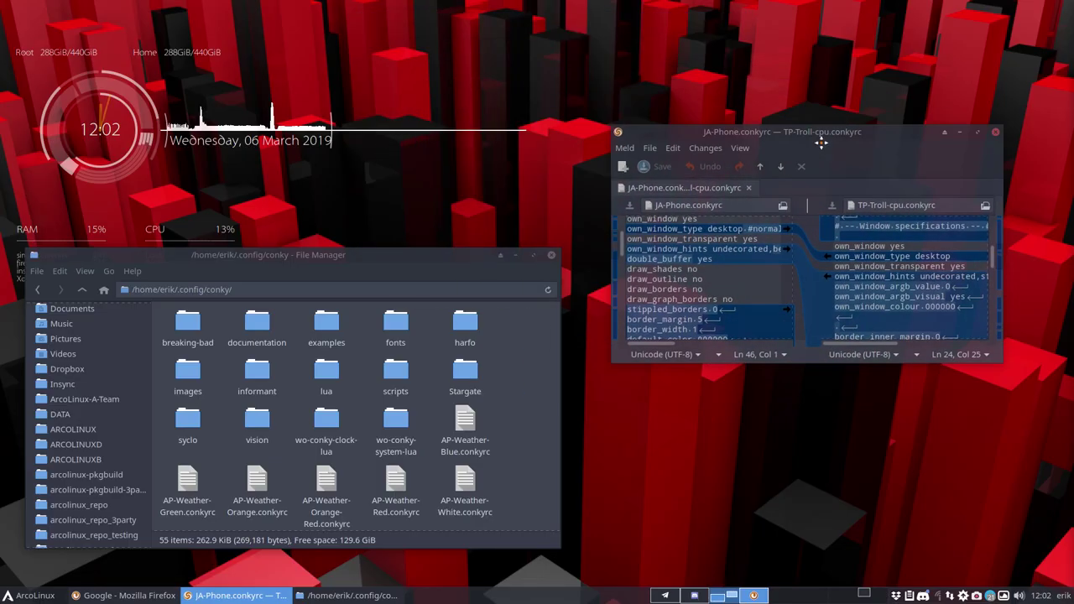
pyautogui.moveTo(821, 143); pyautogui.dragTo(971, 250)
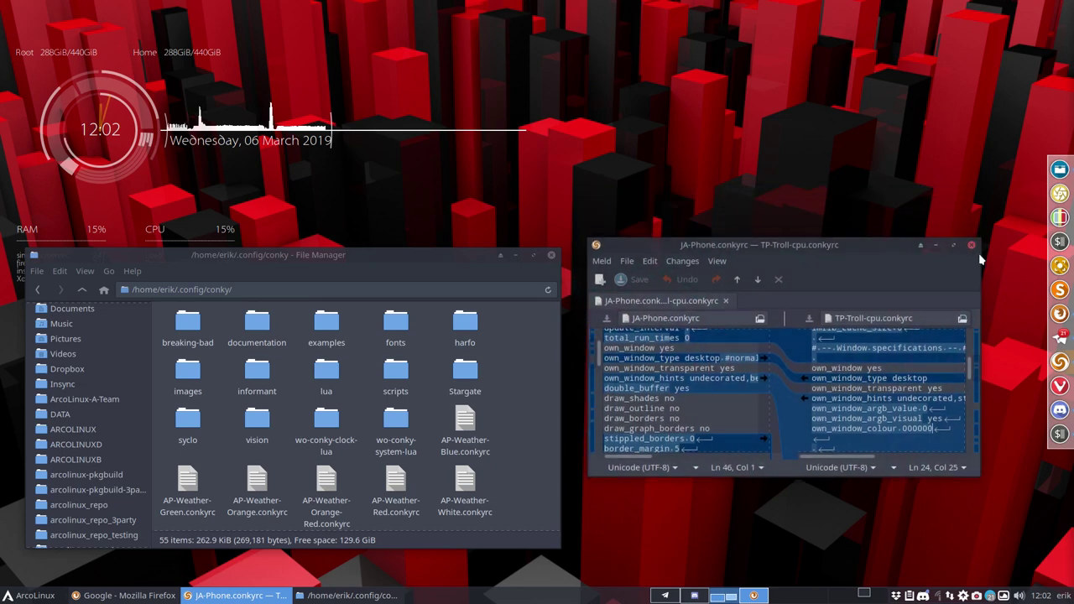
pyautogui.click(971, 245)
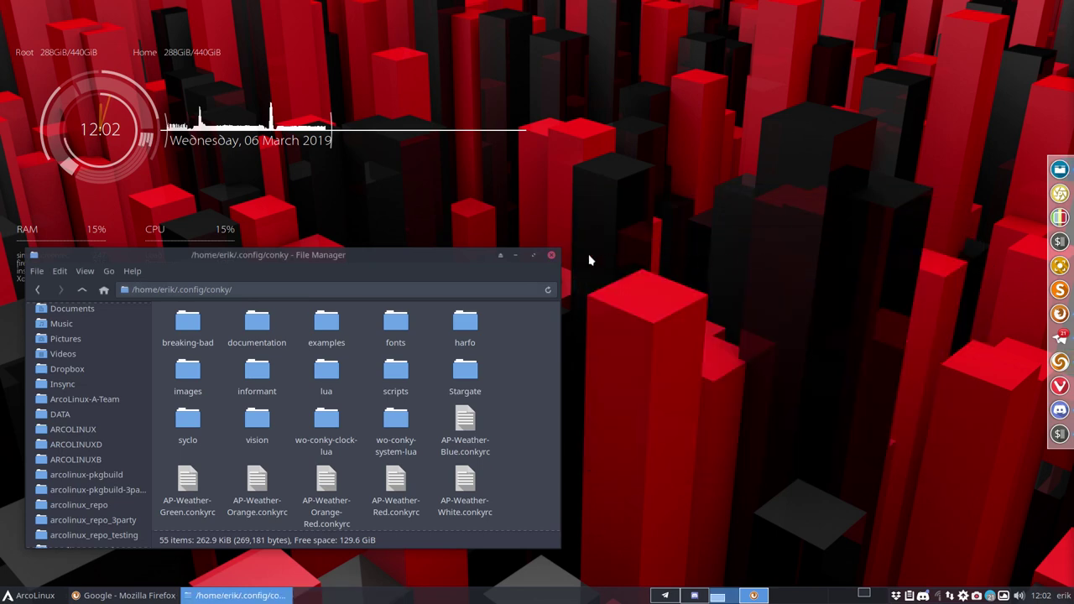
pyautogui.click(551, 256)
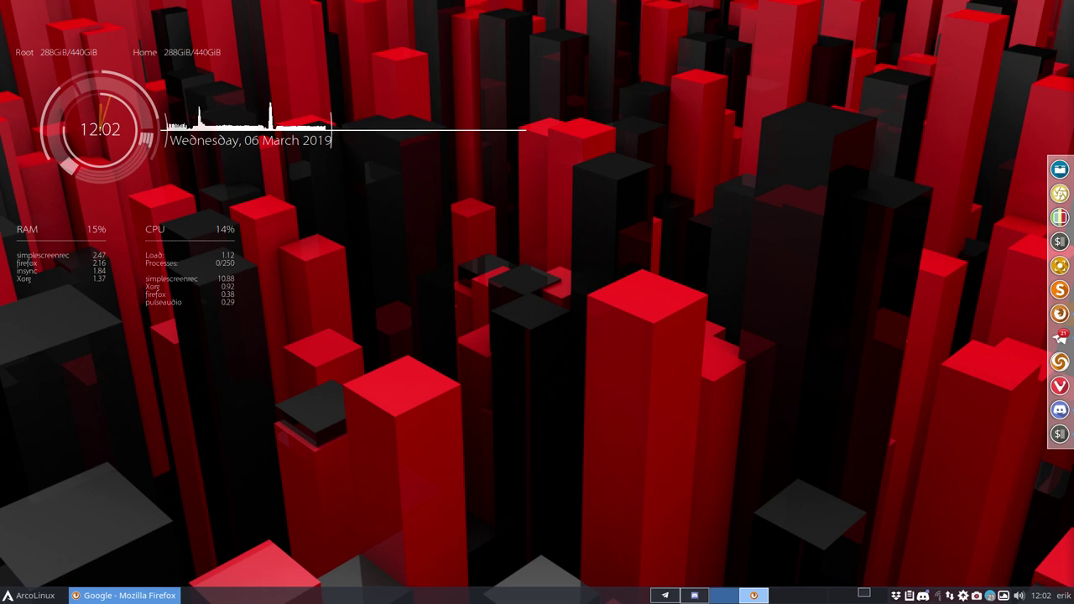
# Step: Go to github.com/arcolinux in Firefox and open the arcolinux-conky-collection repository
pyautogui.hotkey('alt', 'Tab')
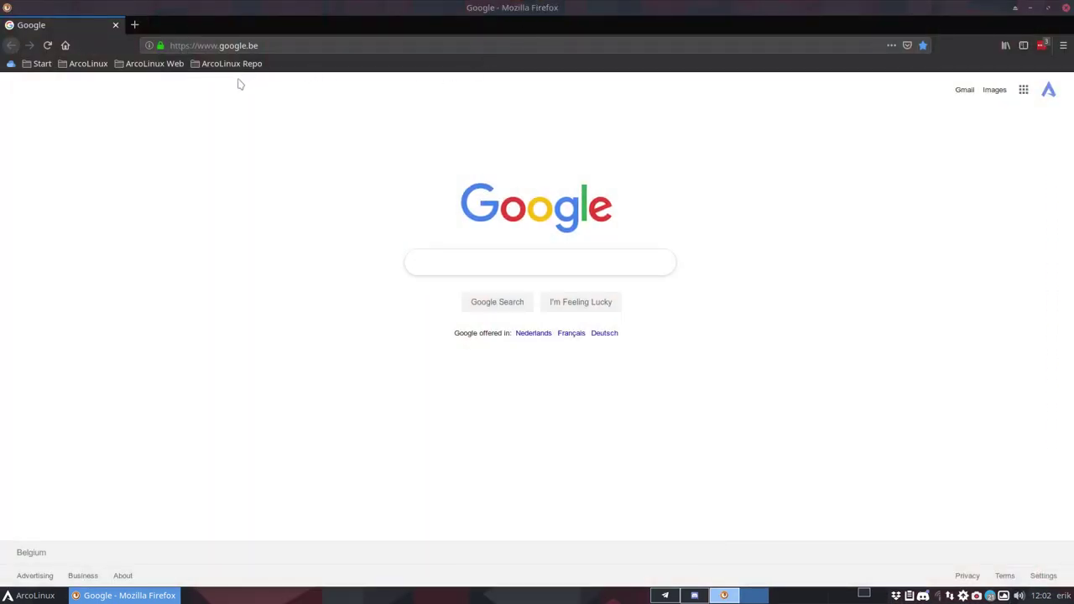
pyautogui.click(281, 44)
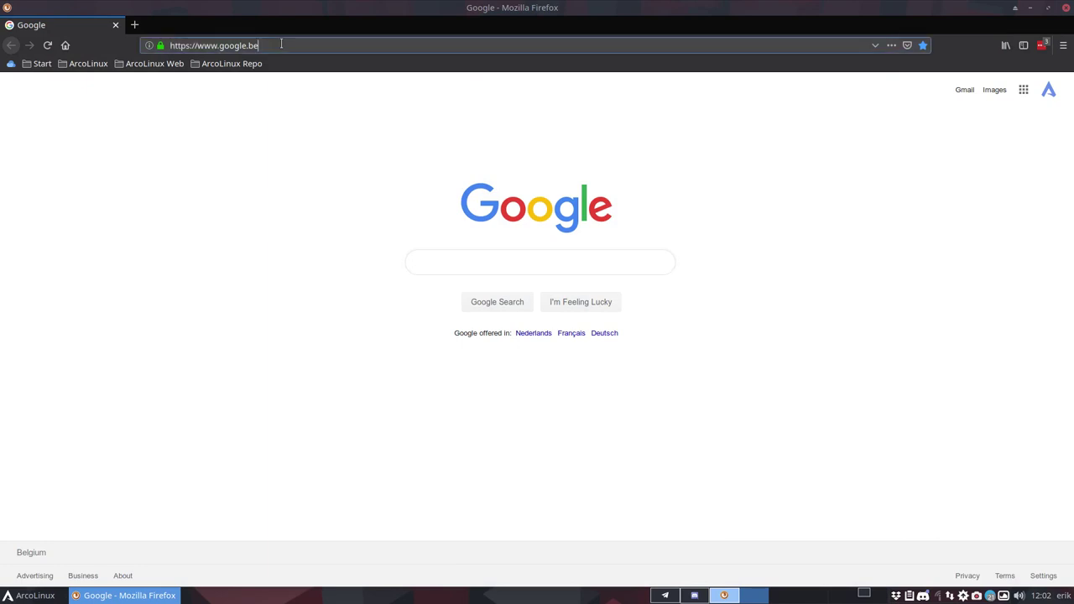
pyautogui.doubleClick(281, 45)
pyautogui.write('github.com/')
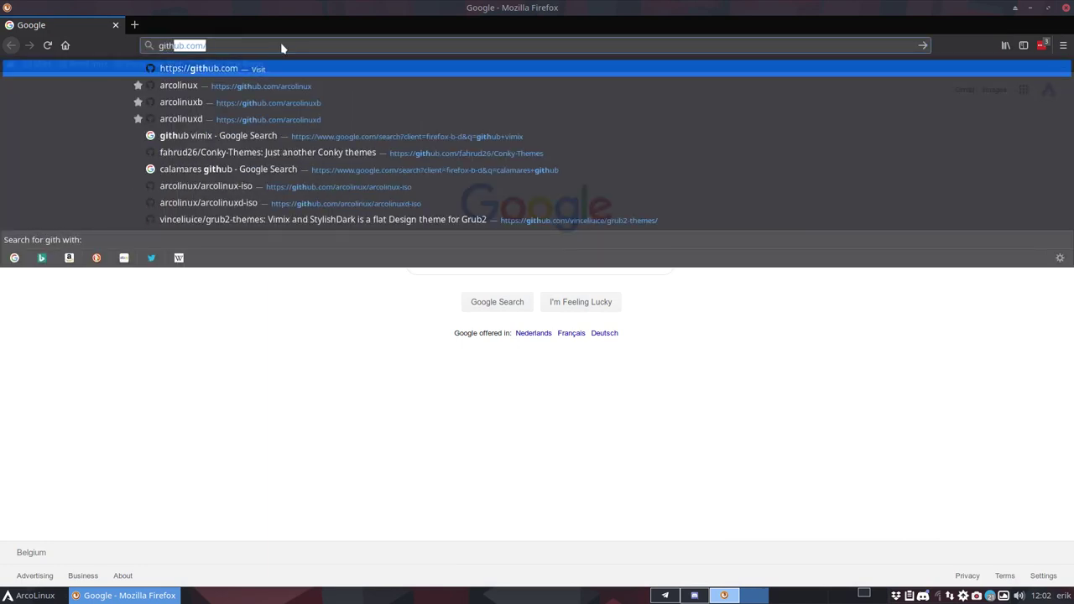
pyautogui.press('End')
pyautogui.write('arc')
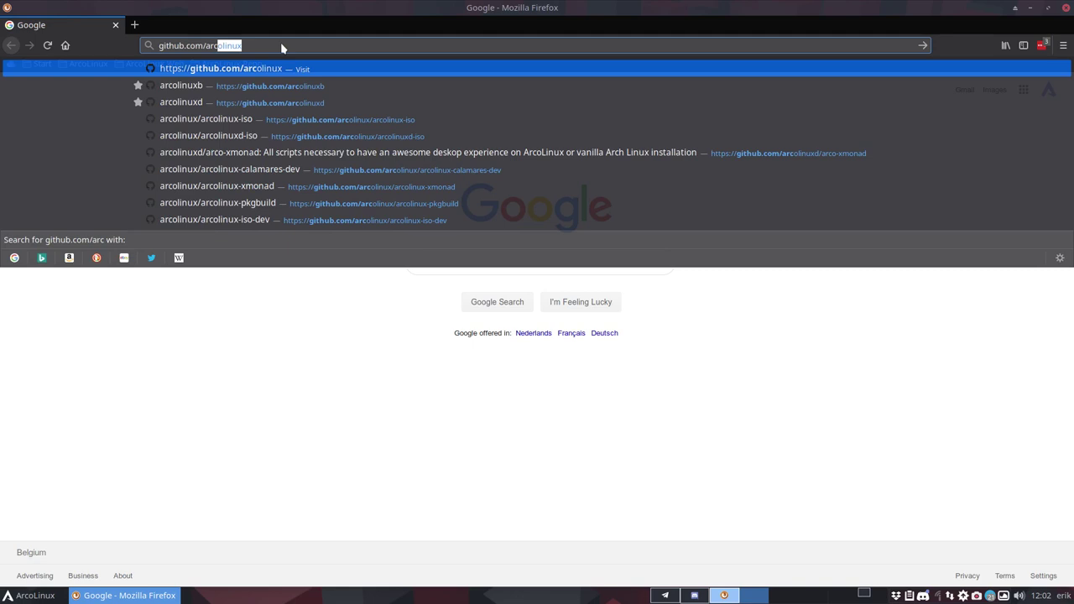
pyautogui.press('Return')
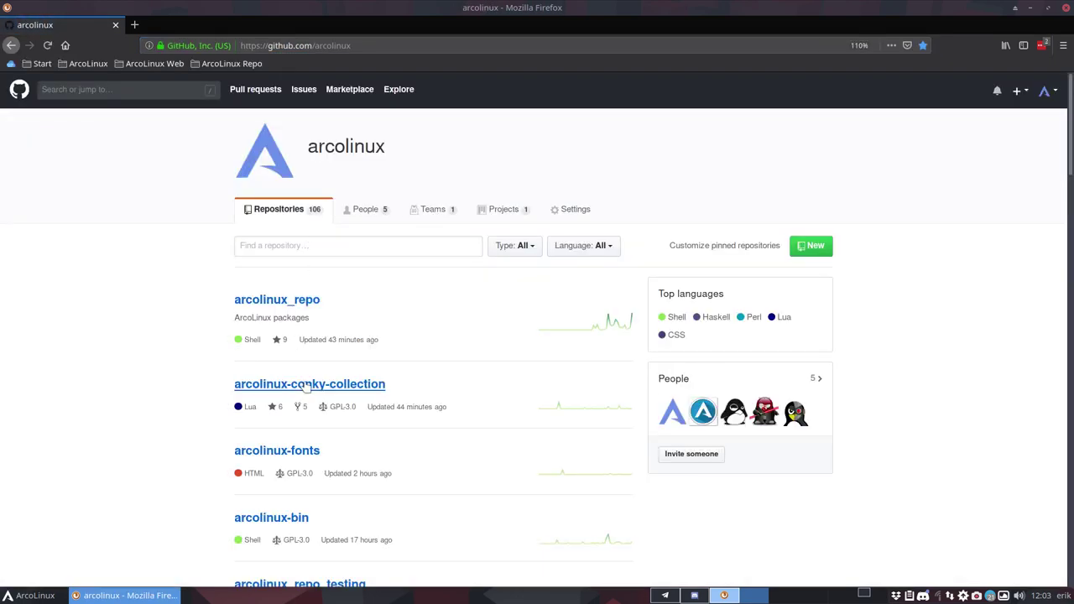
pyautogui.click(306, 383)
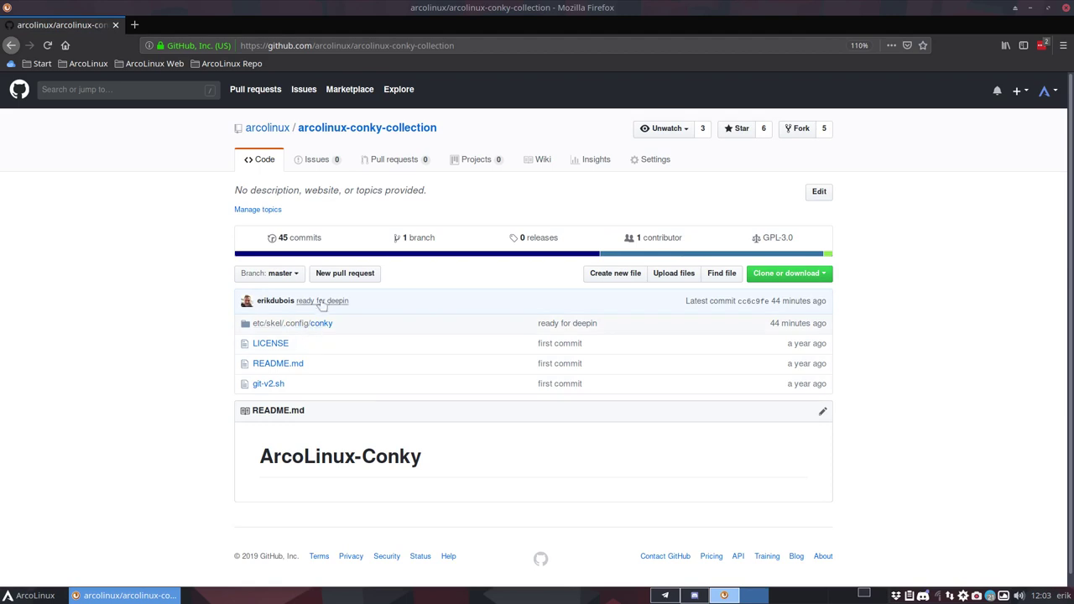
# Step: Open the 'ready for deepin' commit and scroll through its diff of three TP-Troll conkyrc files
pyautogui.click(324, 300)
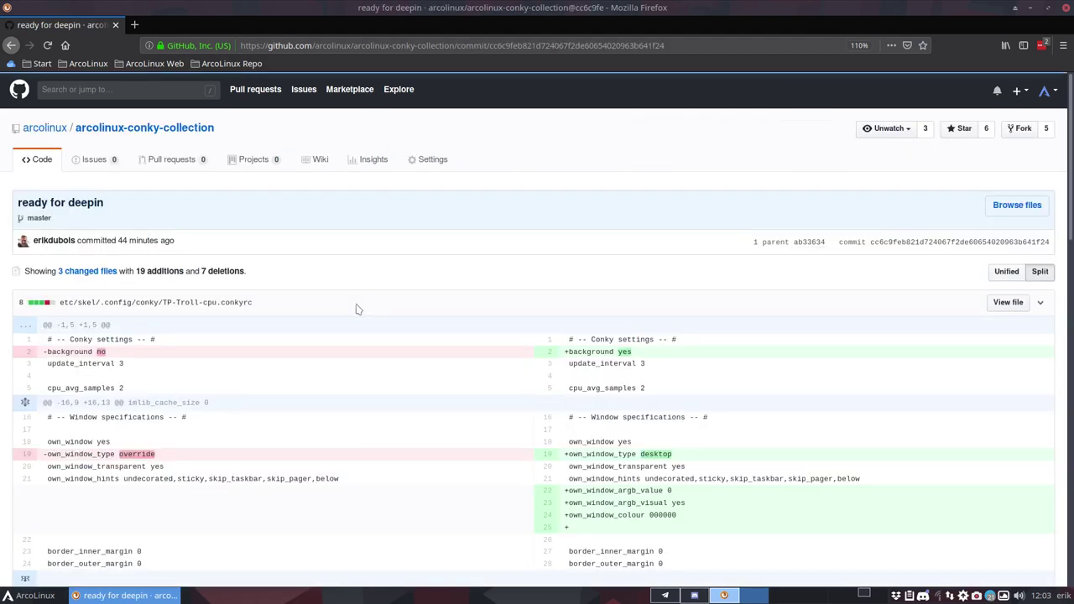
pyautogui.scroll(-3, 559, 351)
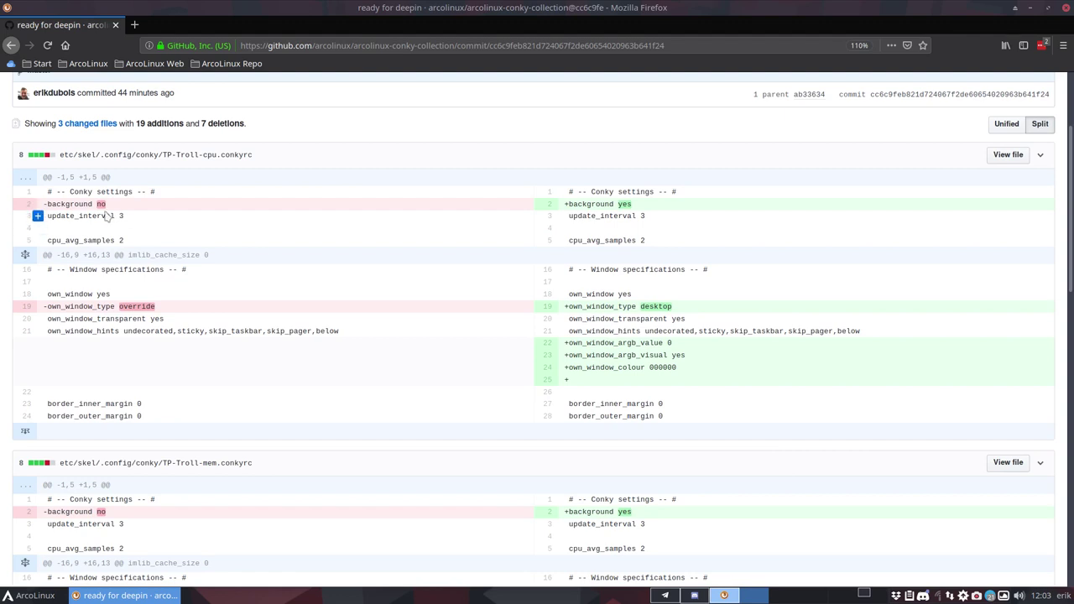
pyautogui.scroll(-2, 130, 351)
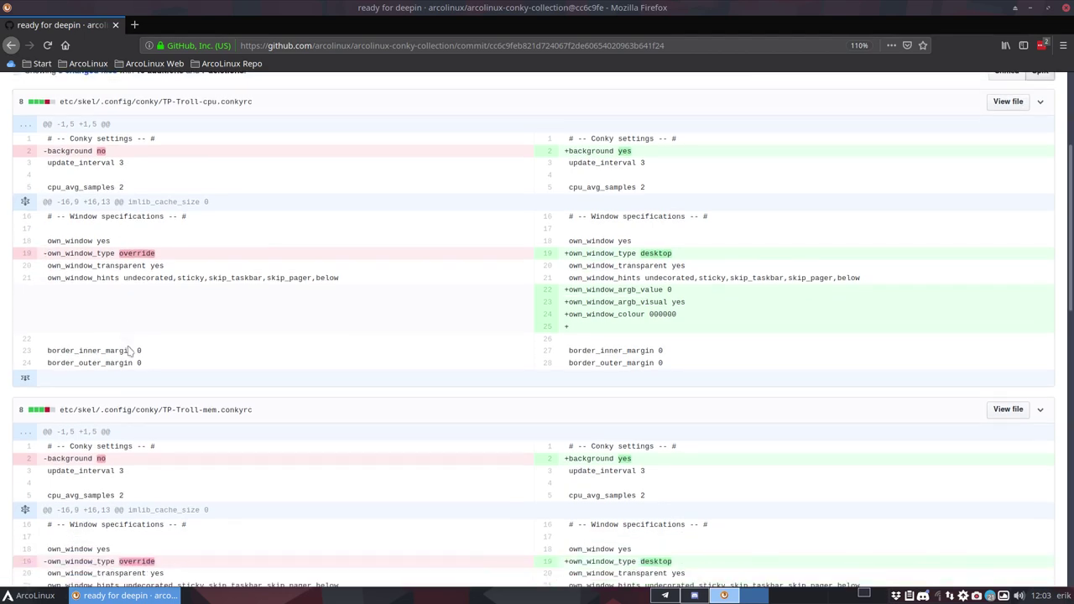
pyautogui.scroll(-8, 126, 472)
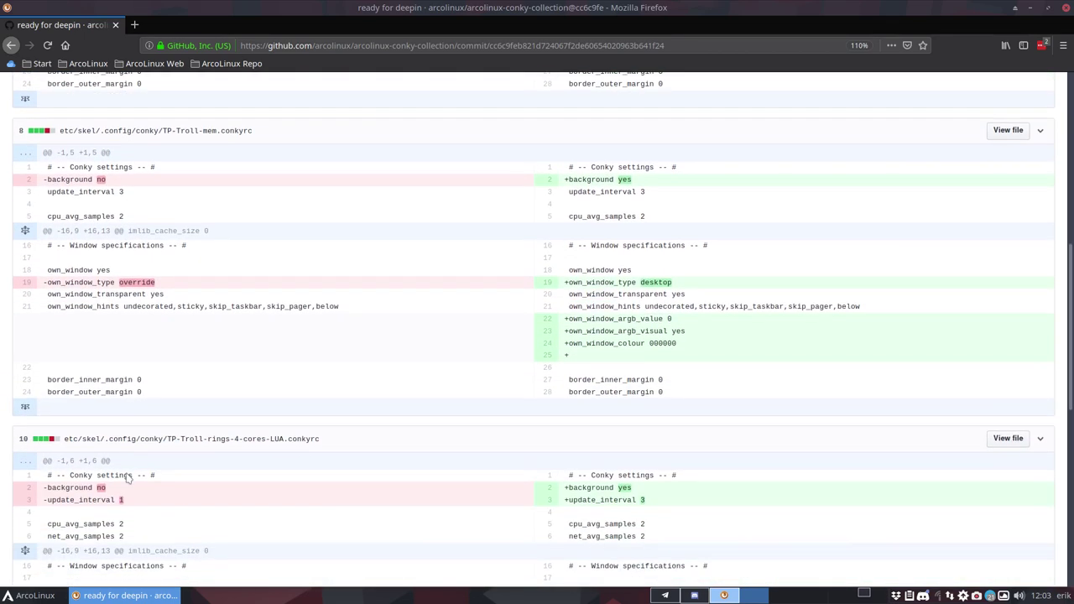
pyautogui.scroll(9, 128, 477)
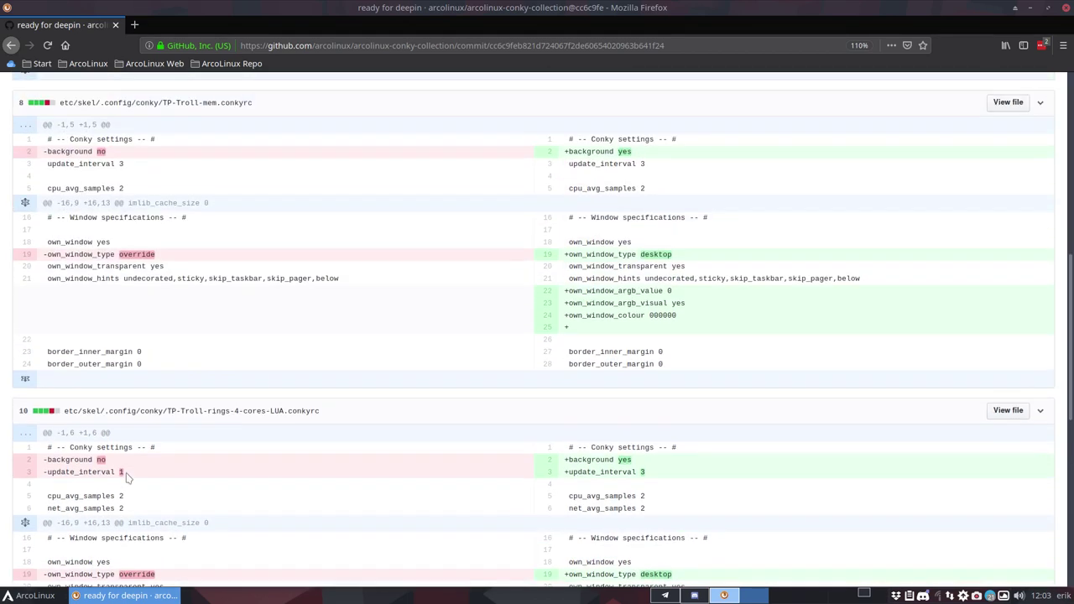
pyautogui.scroll(2, 127, 477)
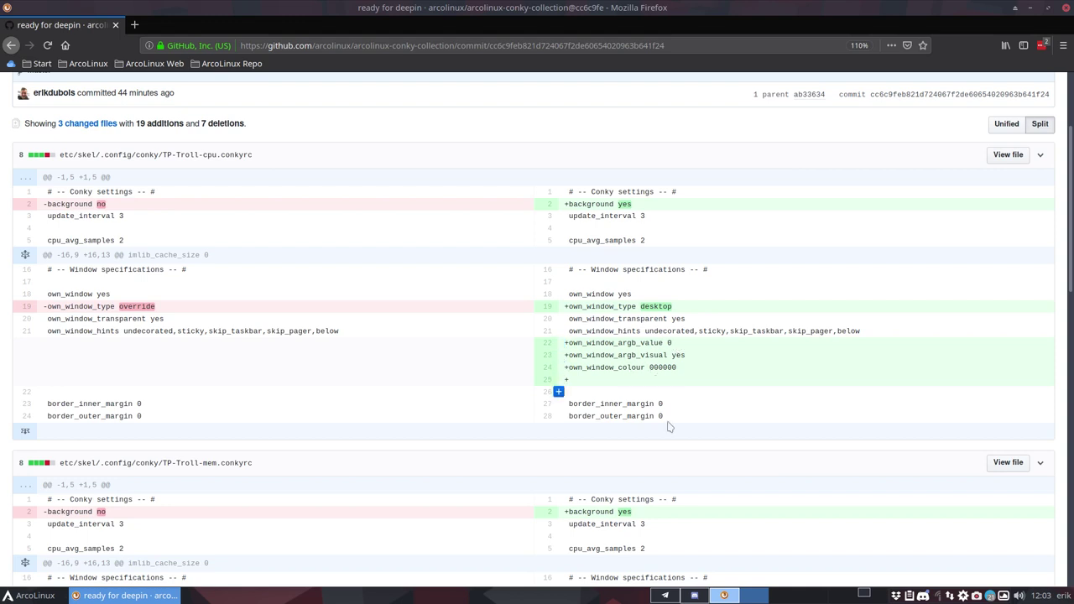
pyautogui.scroll(-5, 663, 475)
pyautogui.scroll(-6, 662, 475)
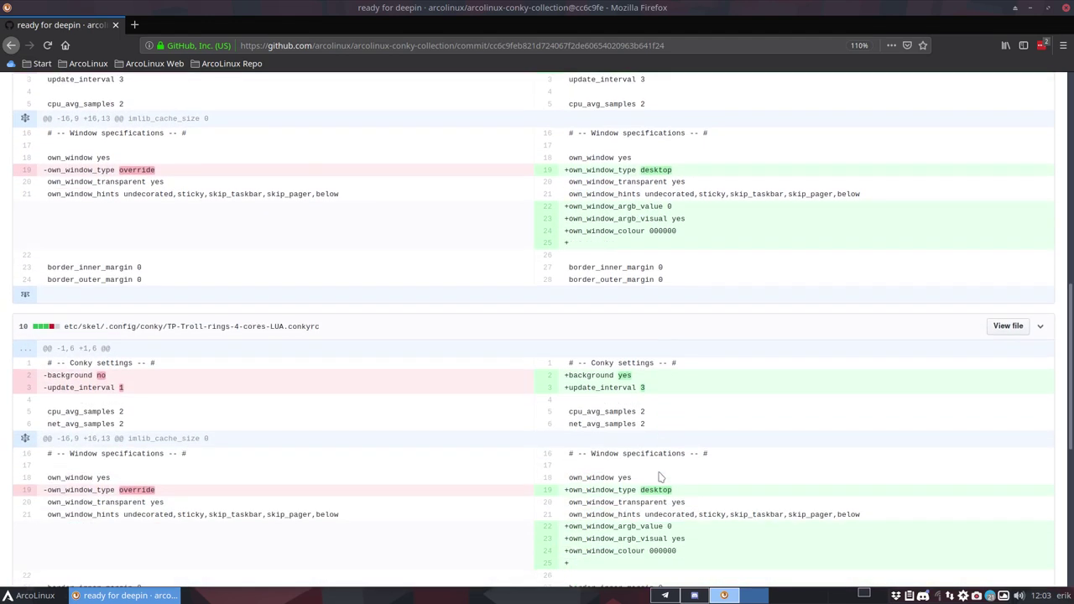
pyautogui.scroll(3, 661, 475)
pyautogui.scroll(10, 660, 476)
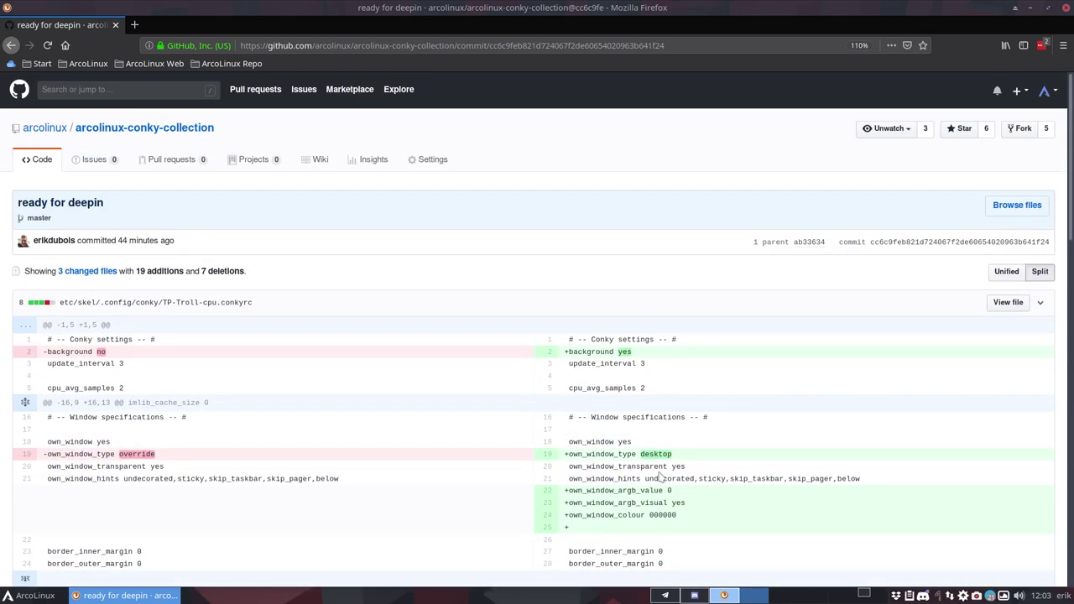
pyautogui.click(1067, 8)
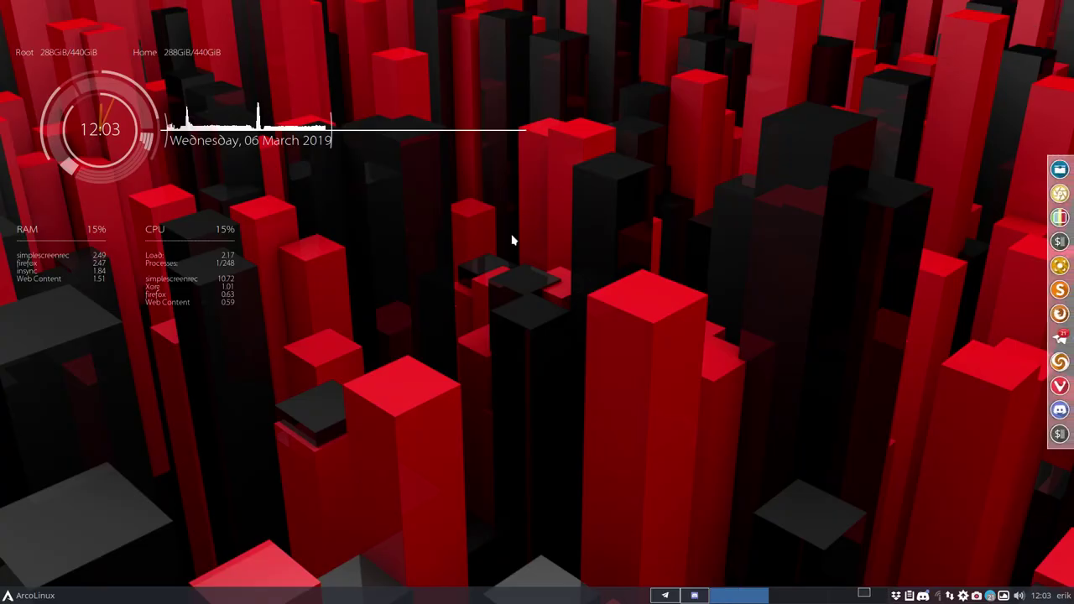